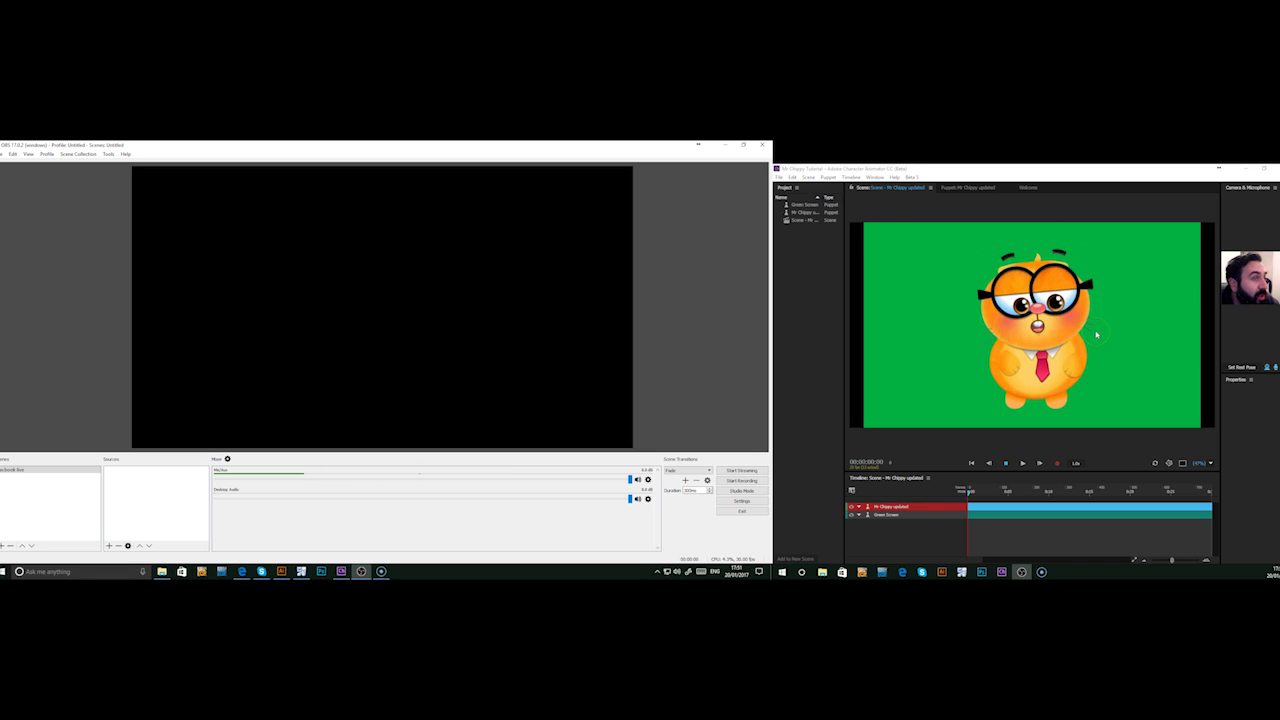
Step: Bring up the Character Animator window, then return to OBS Studio
left_click(1098, 169)
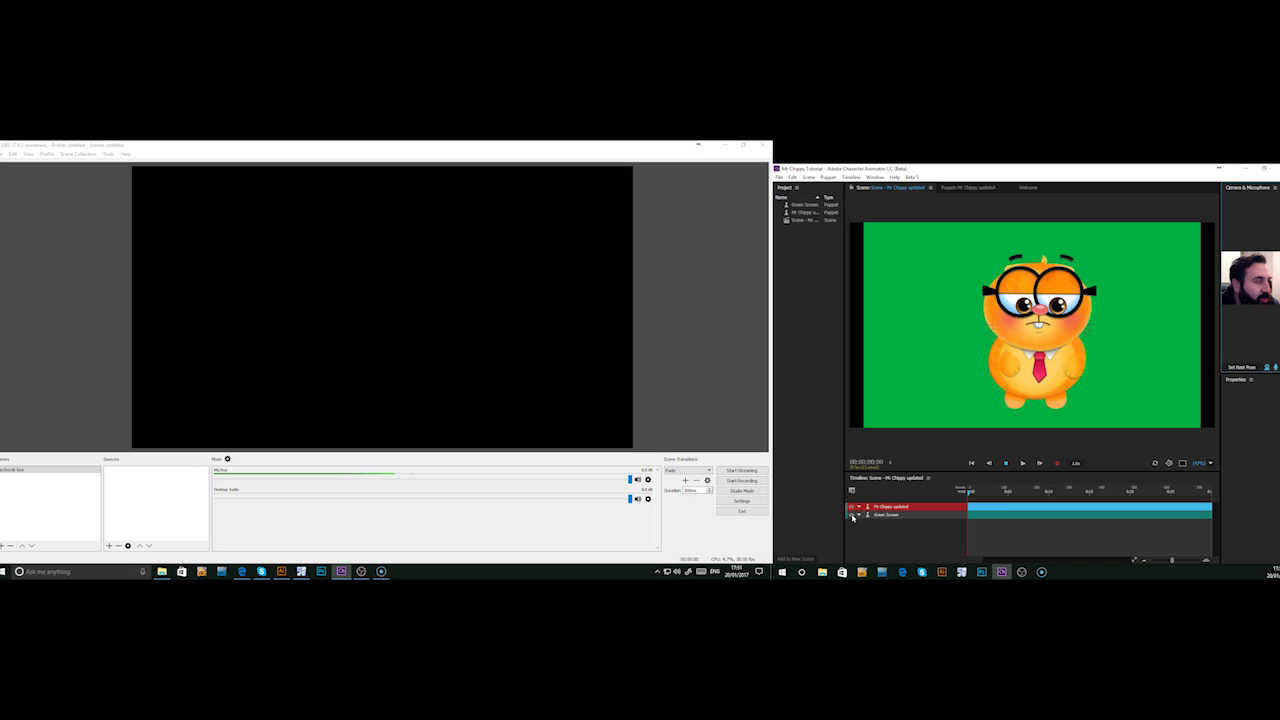
left_click(929, 529)
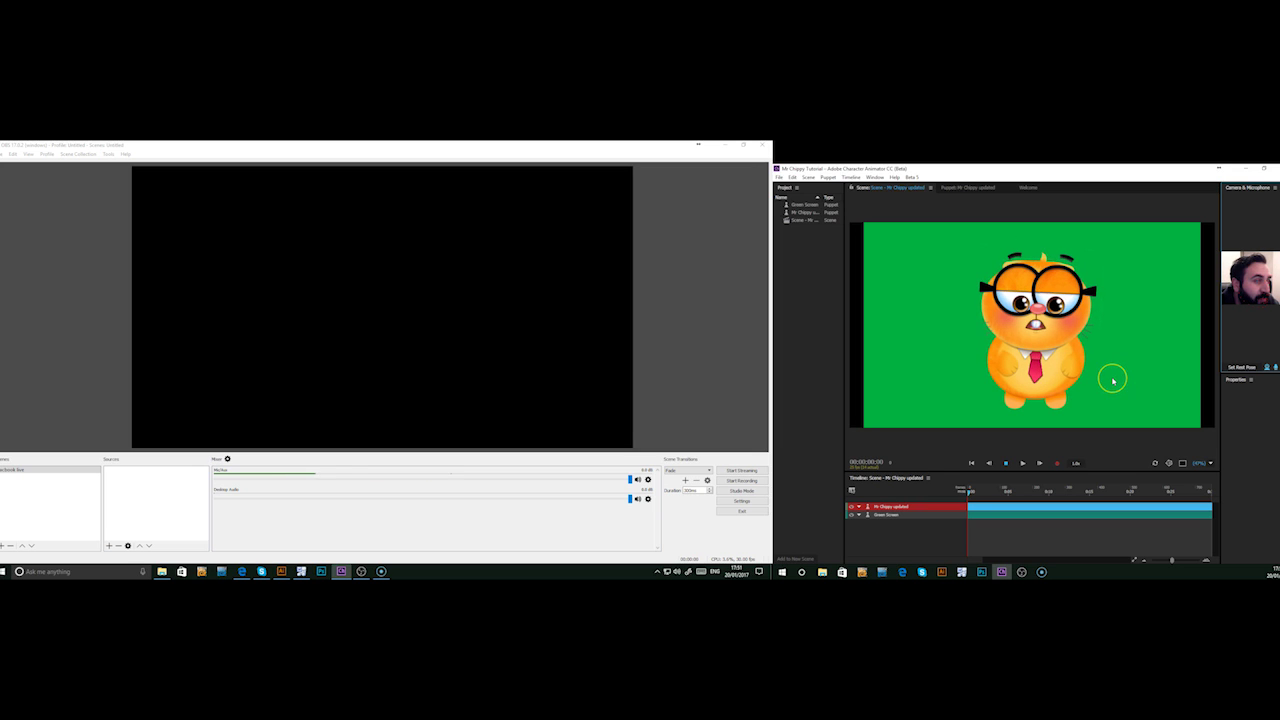
left_click(317, 147)
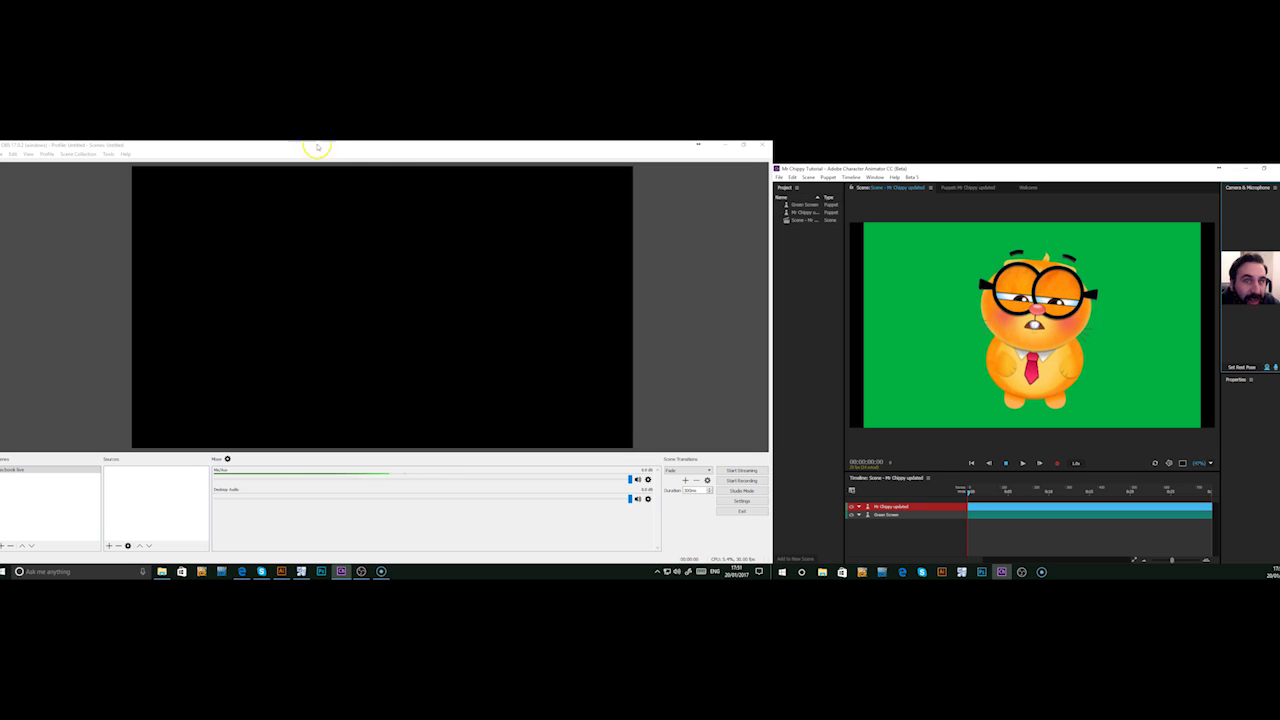
left_click(383, 152)
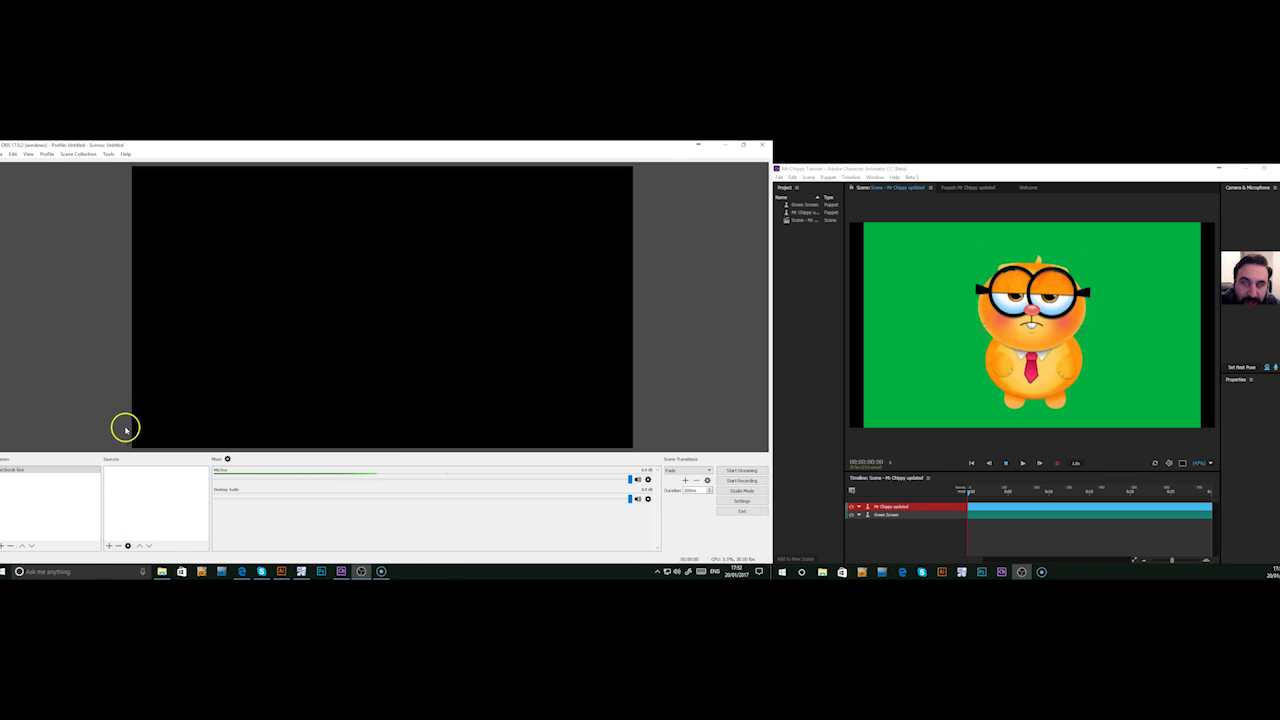
Step: Add a Display Capture source named Mr Chippy capturing Display 1: 1280x1024
left_click(112, 545)
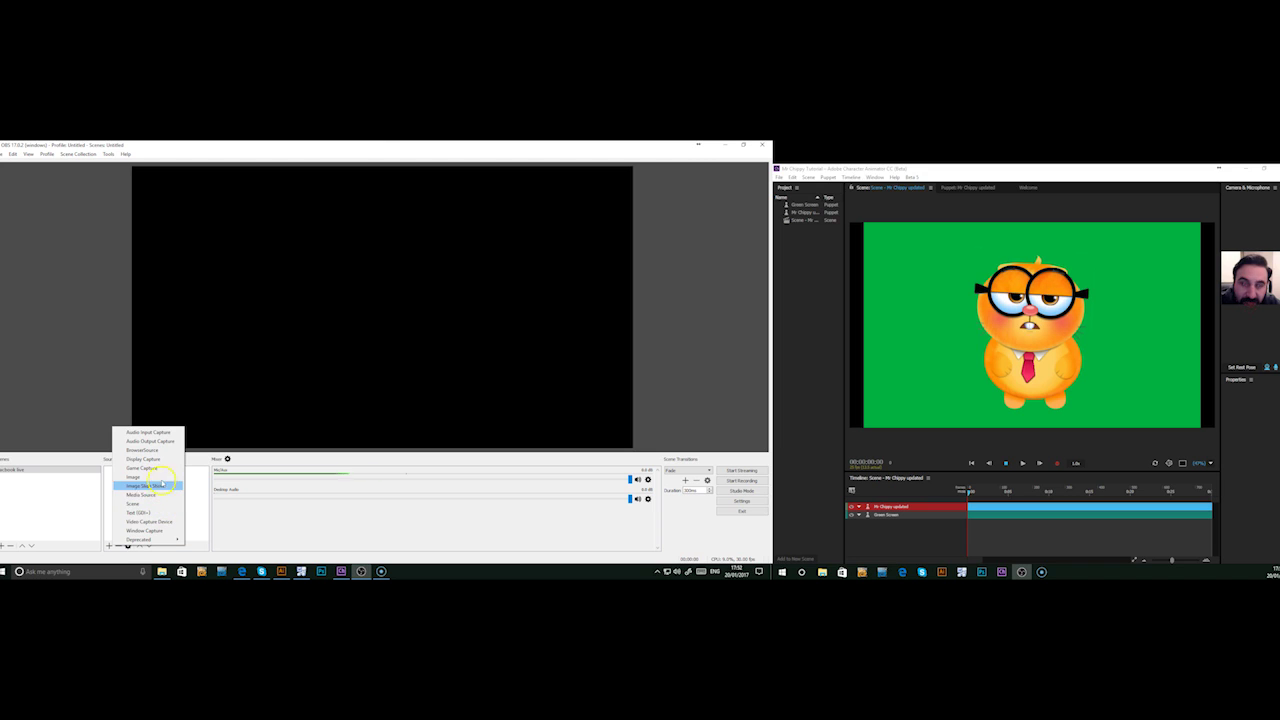
left_click(164, 460)
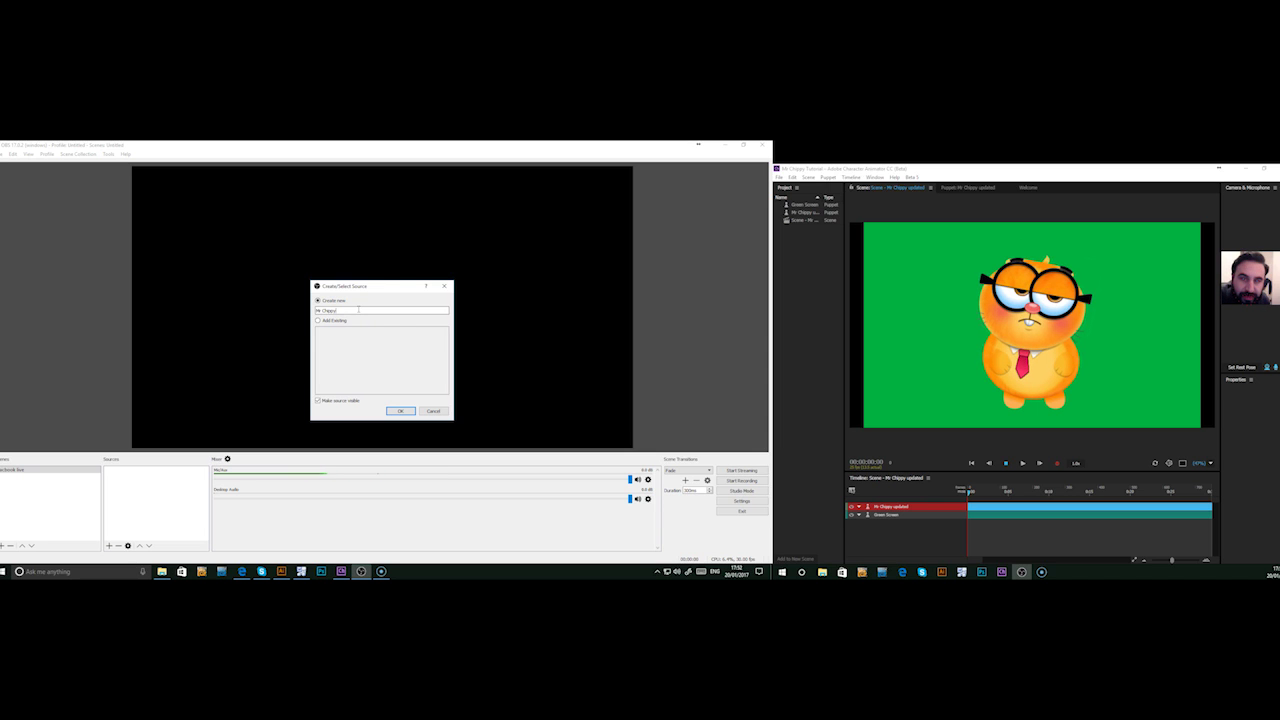
left_click(399, 410)
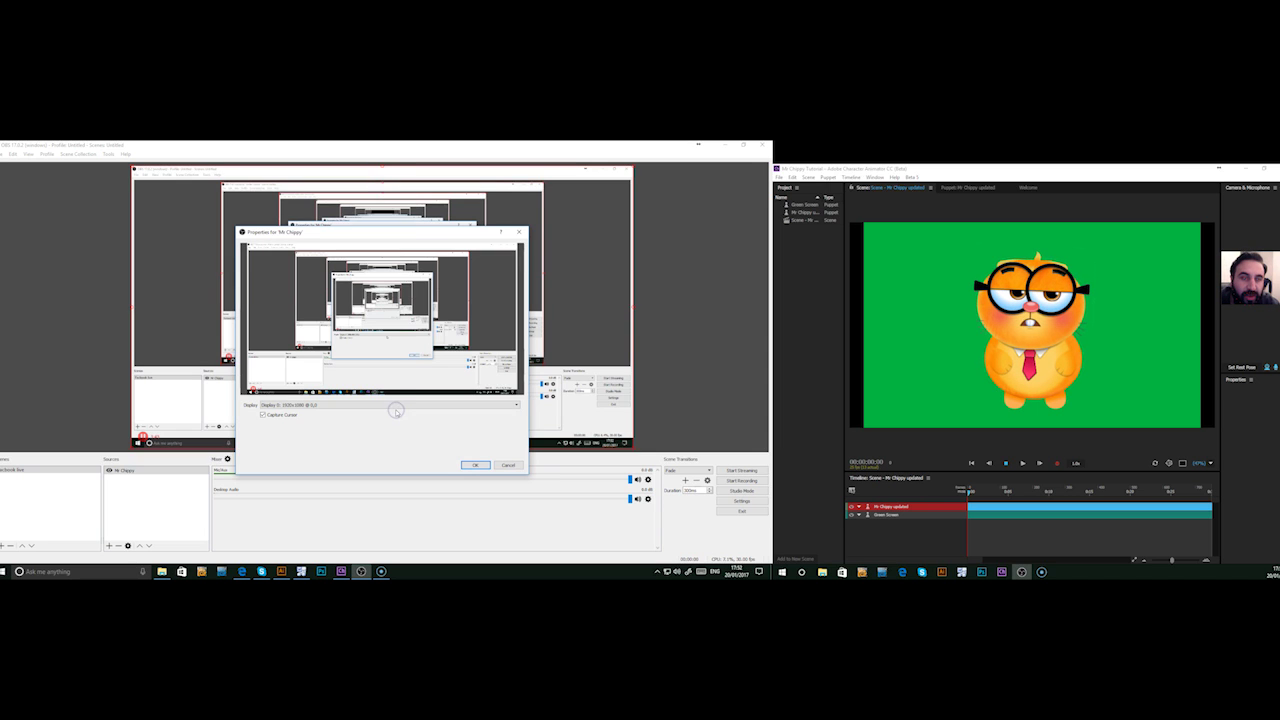
left_click(387, 403)
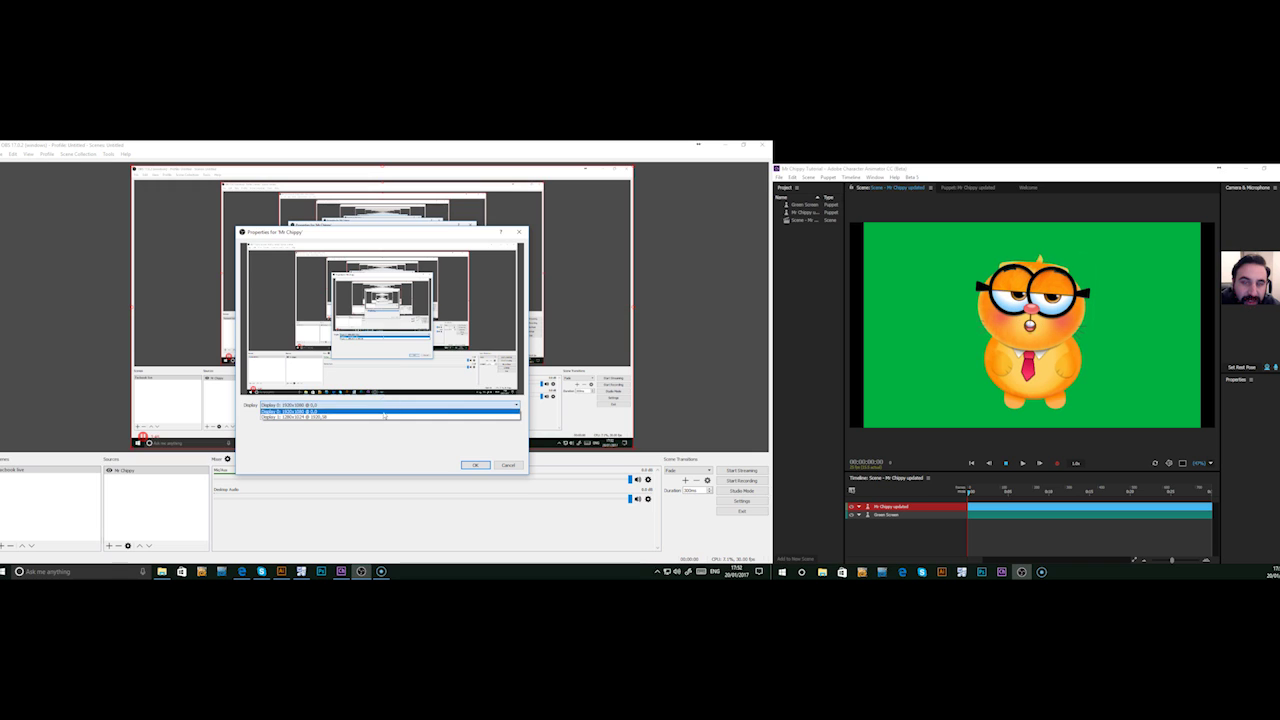
left_click(380, 417)
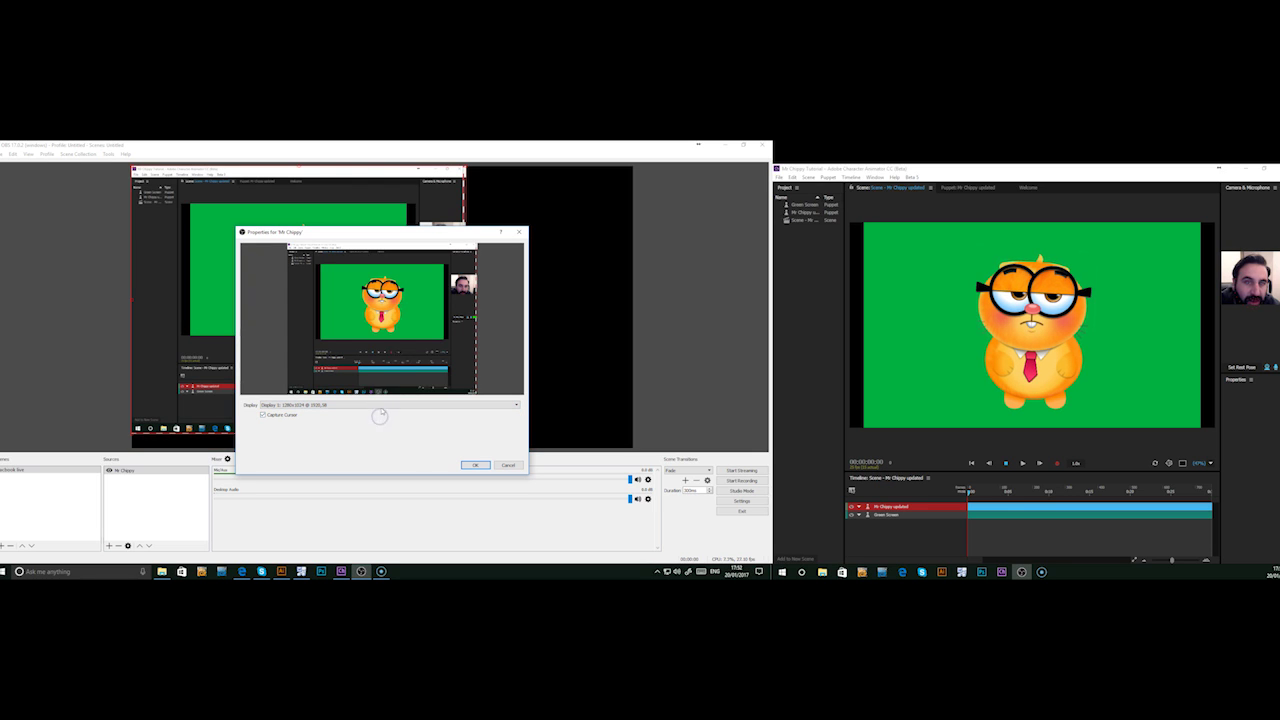
left_click(479, 466)
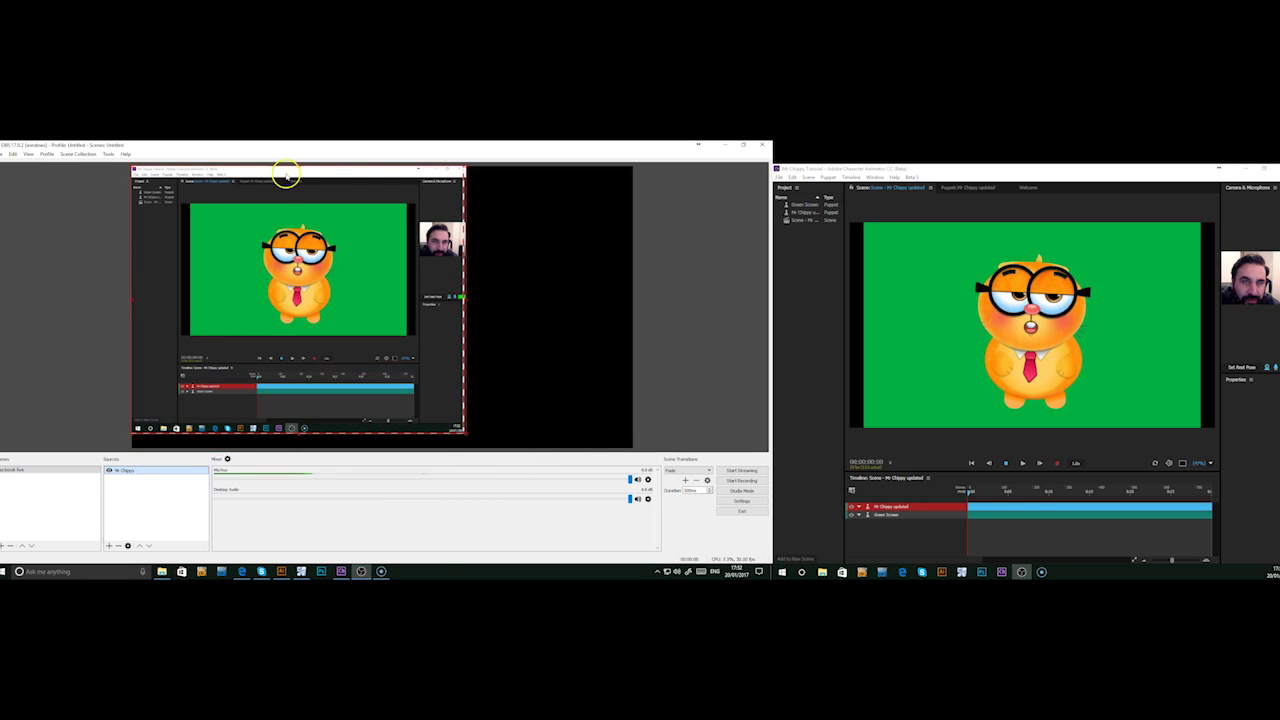
Step: Centre the capture in the preview and crop about 200 from its left side in Edit Transform
left_click_drag(283, 166, 352, 178)
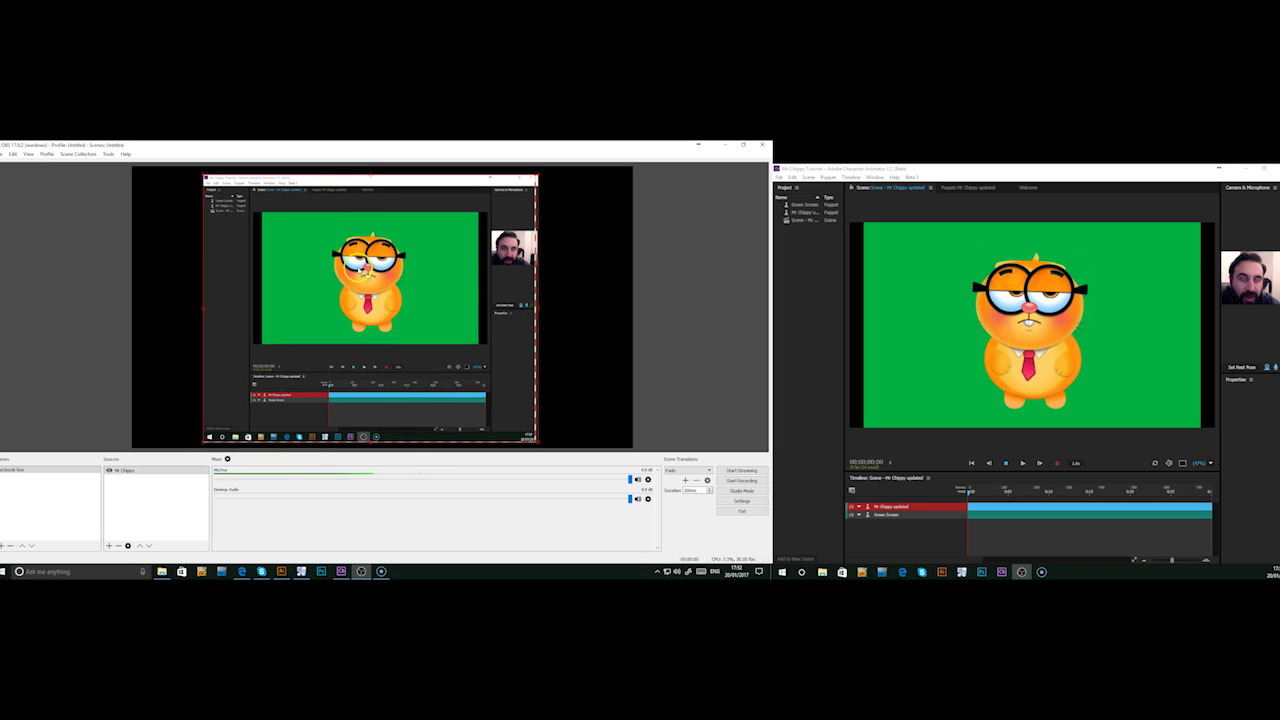
right_click(410, 291)
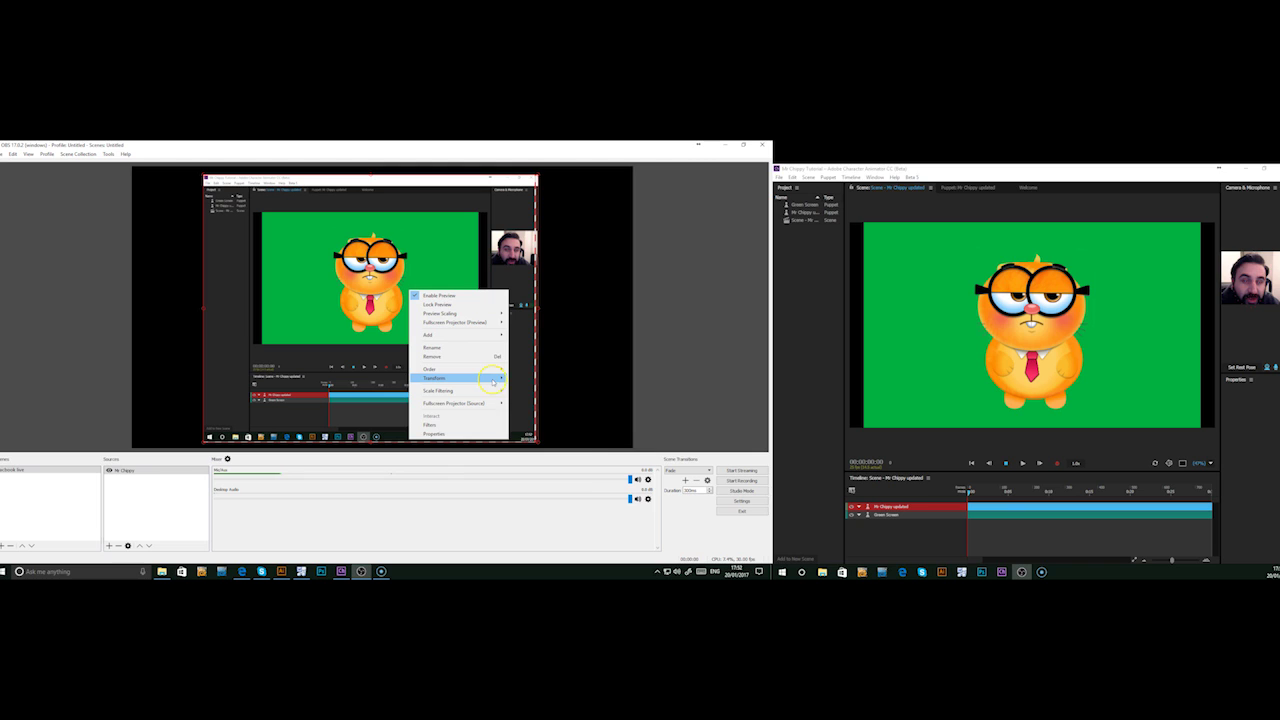
mouse_move(493, 381)
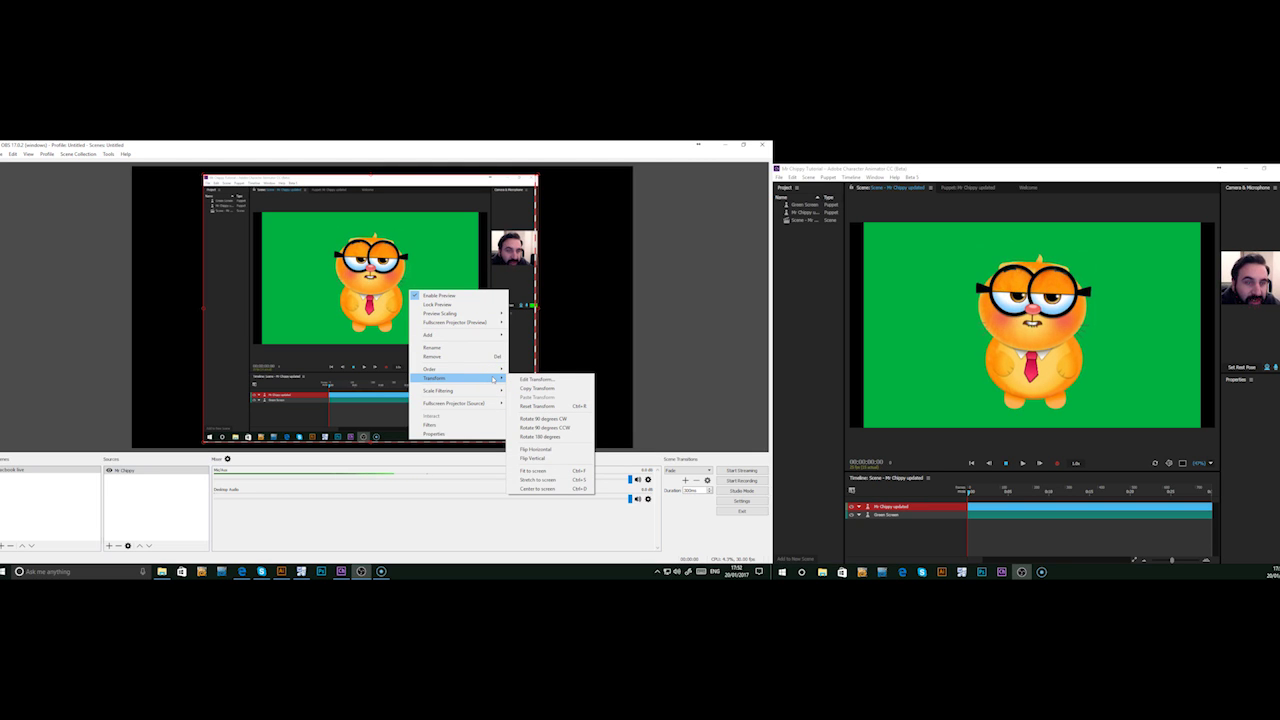
right_click(346, 319)
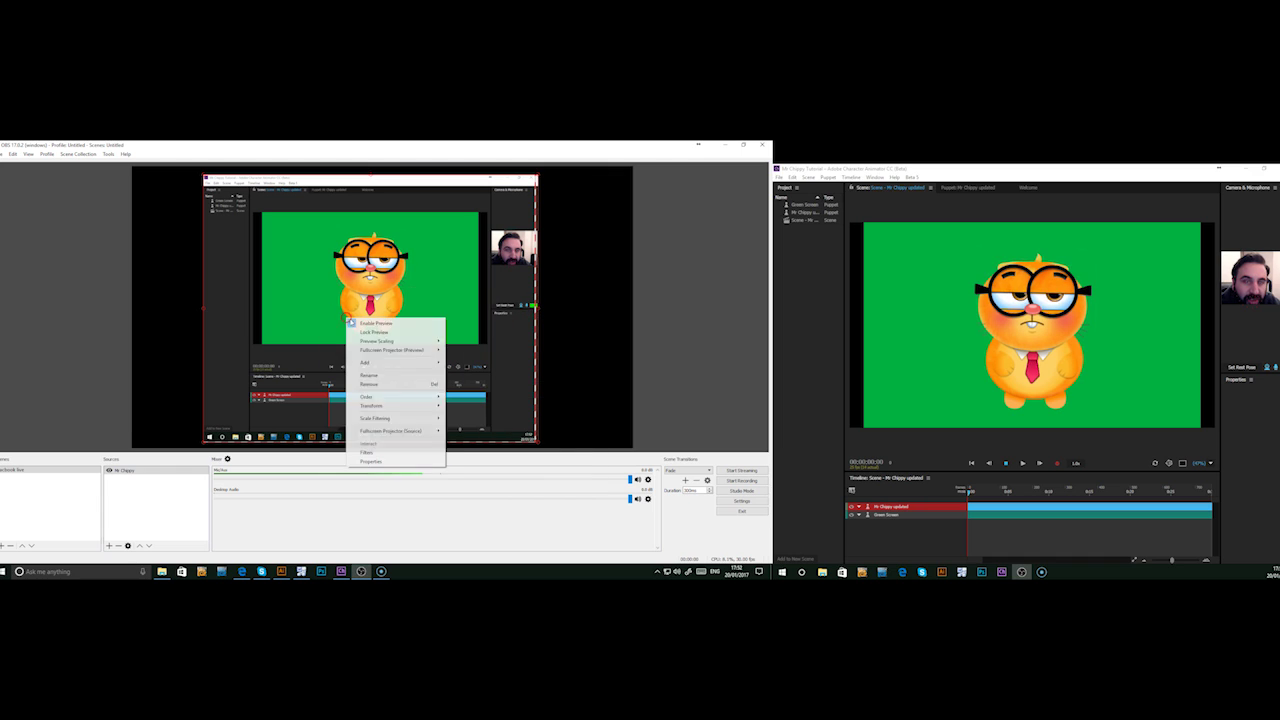
mouse_move(413, 398)
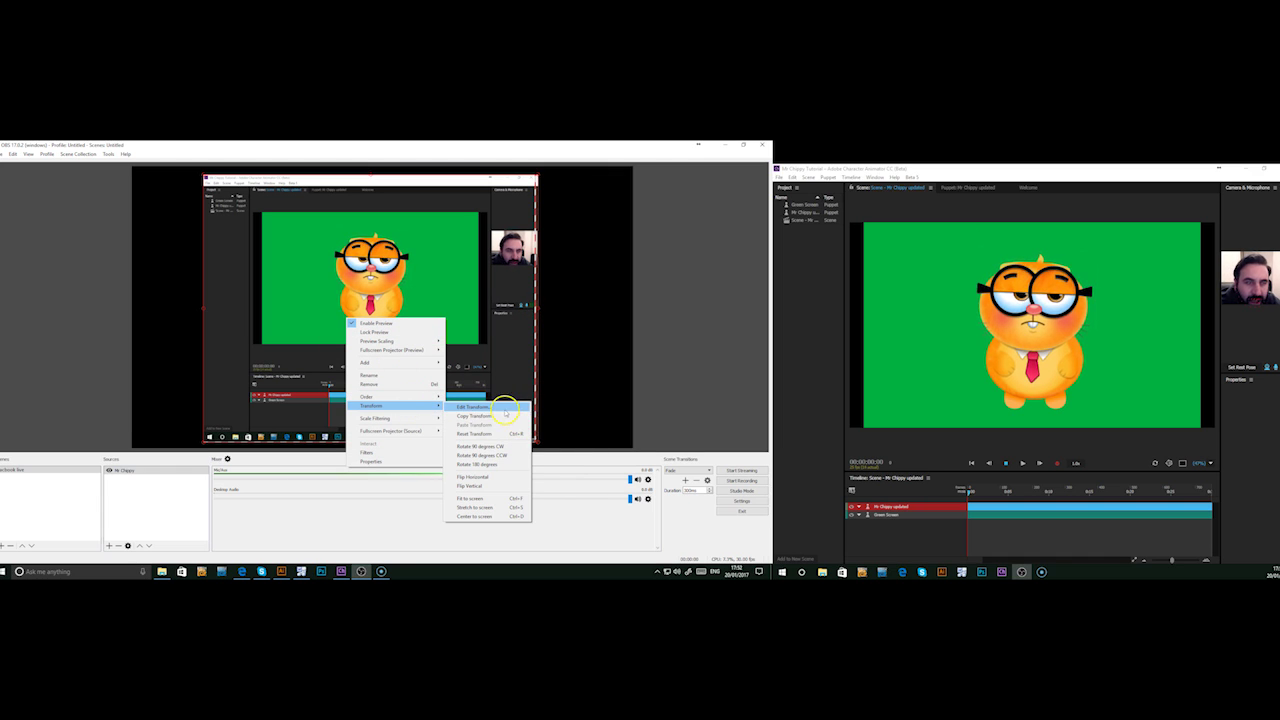
left_click(480, 407)
left_click_drag(373, 292, 575, 234)
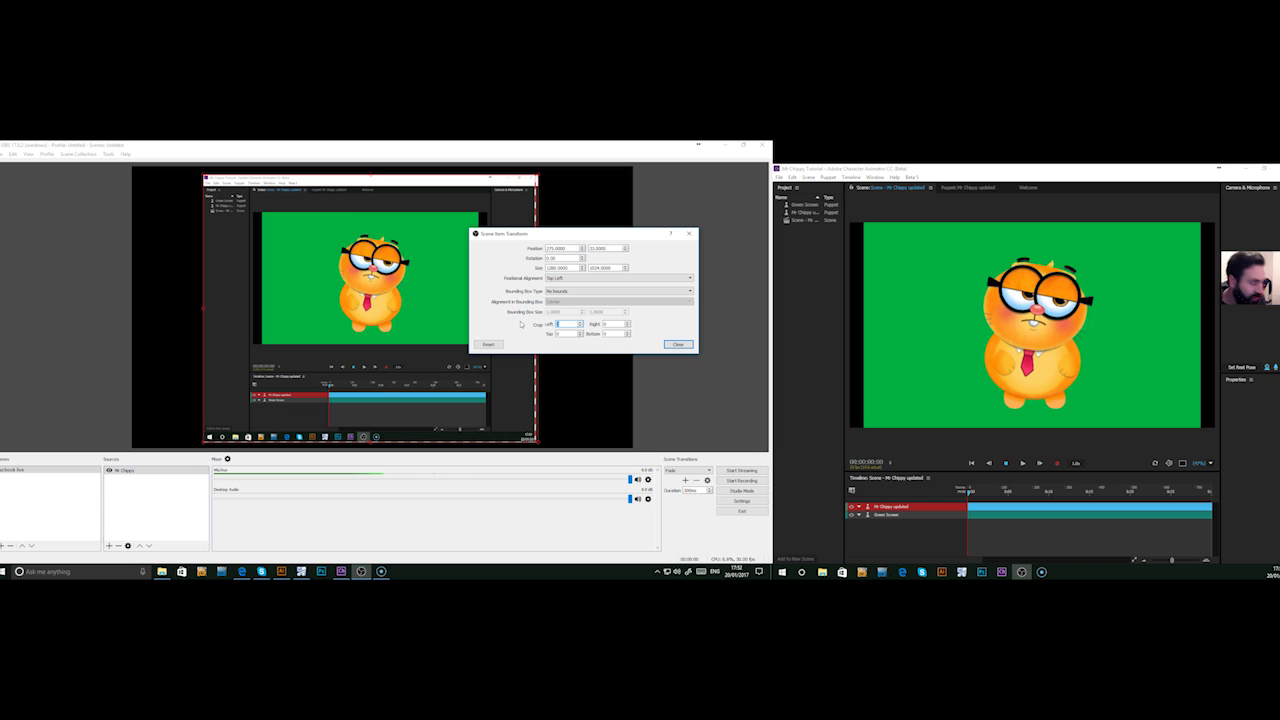
type("200")
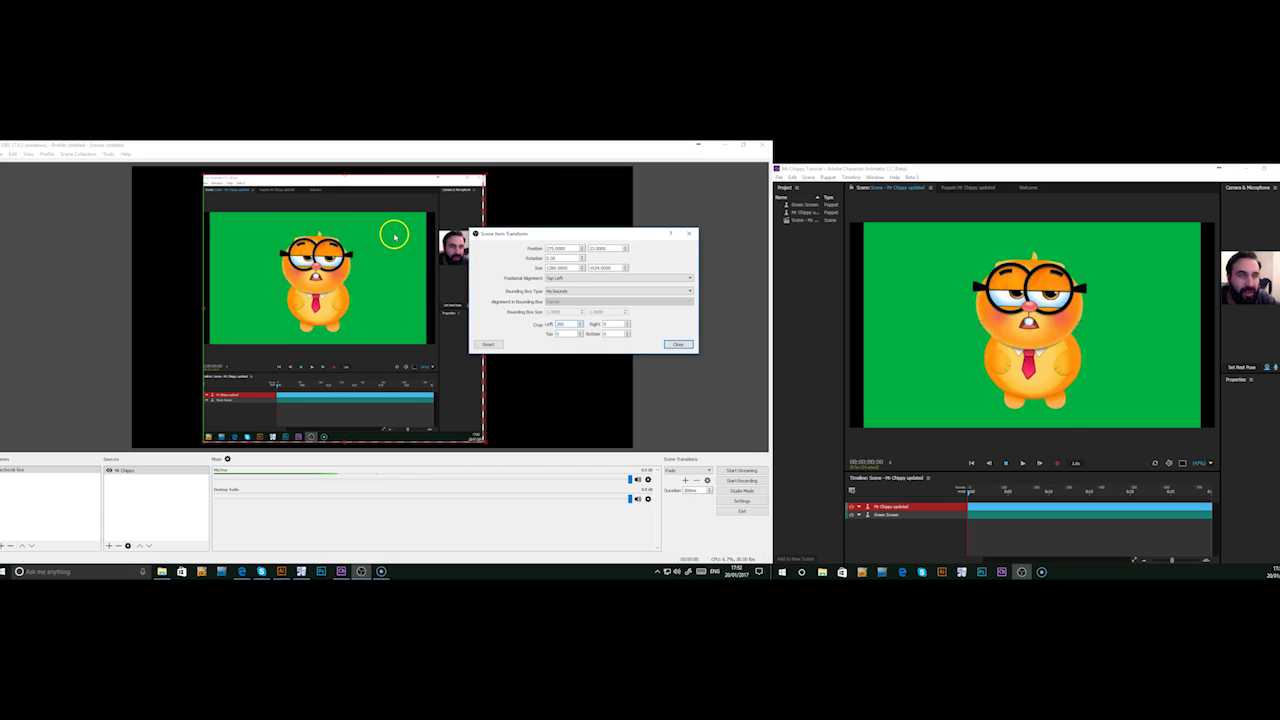
left_click(522, 324)
left_click(536, 319)
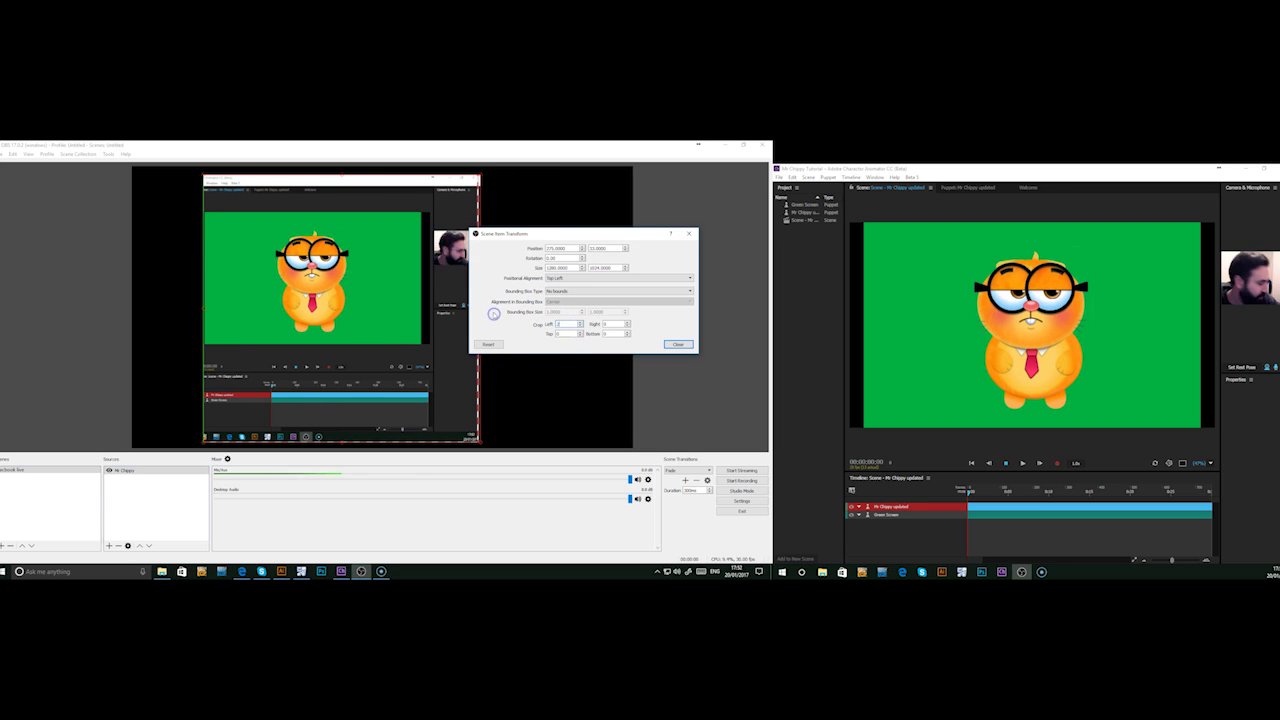
left_click(578, 322)
Step: Set the right crop to 230, top to 200 and bottom to 400, then close
left_click(605, 324)
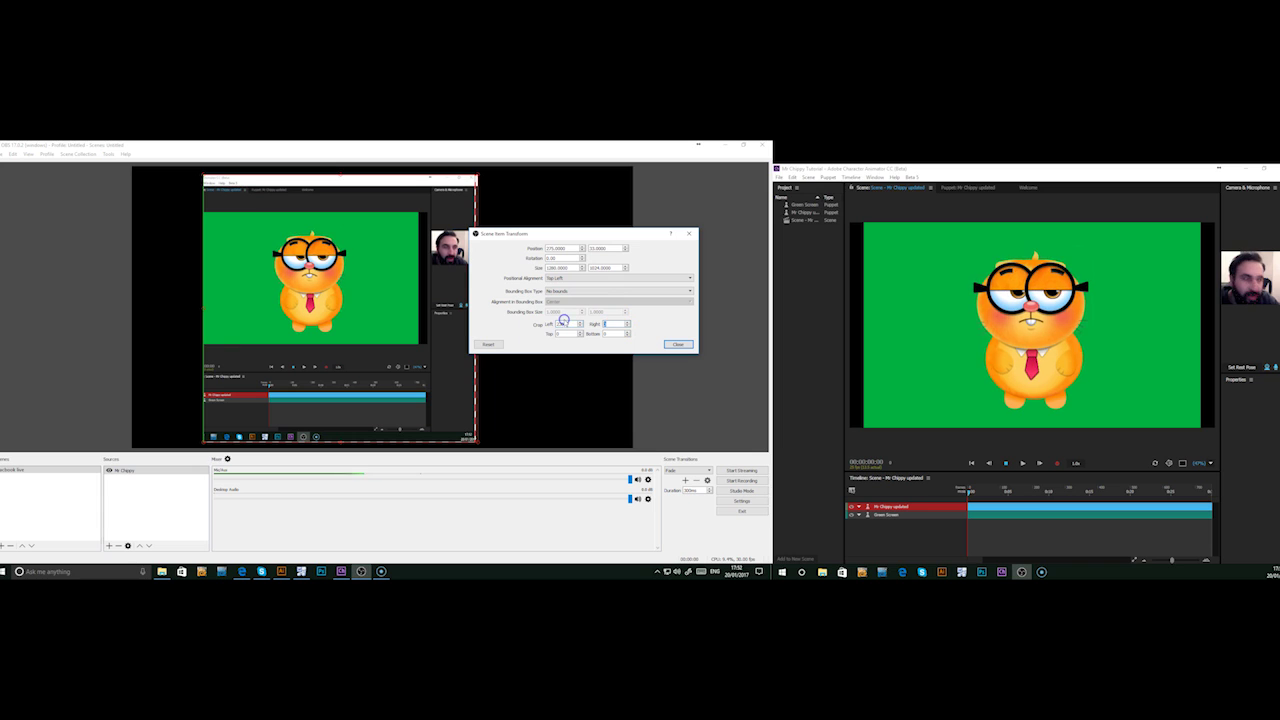
type("230")
left_click(551, 320)
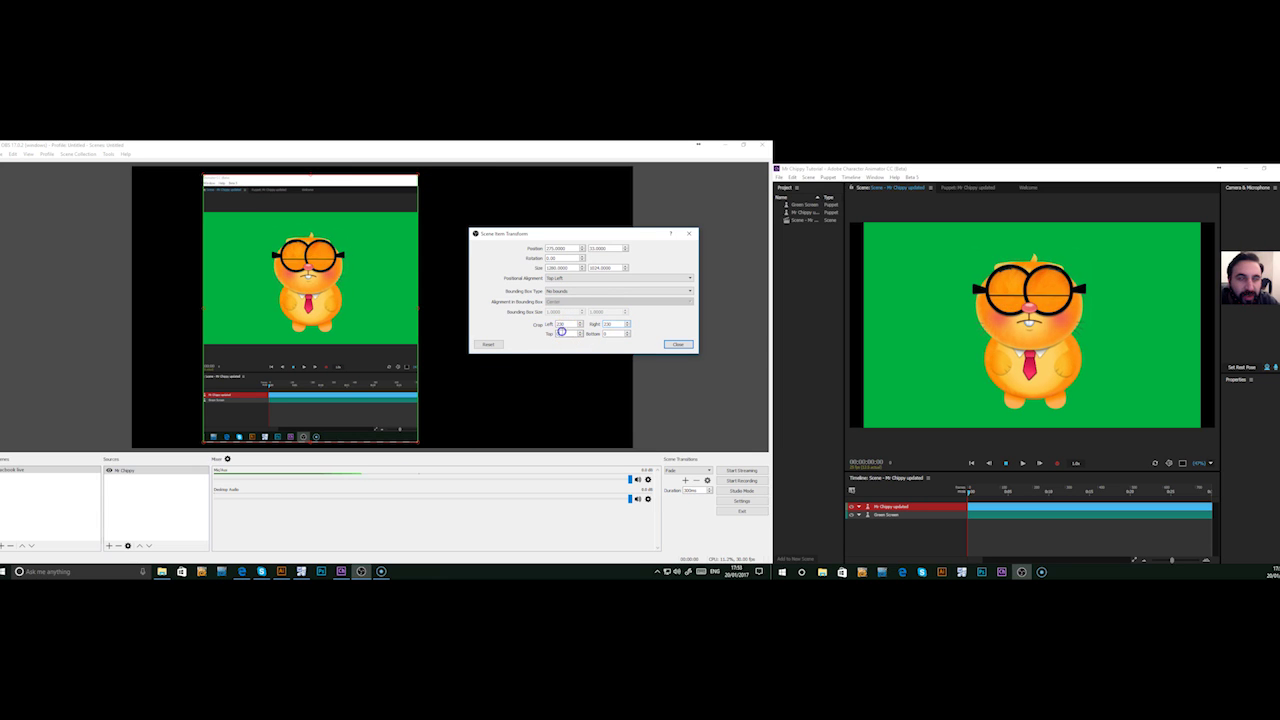
type("400")
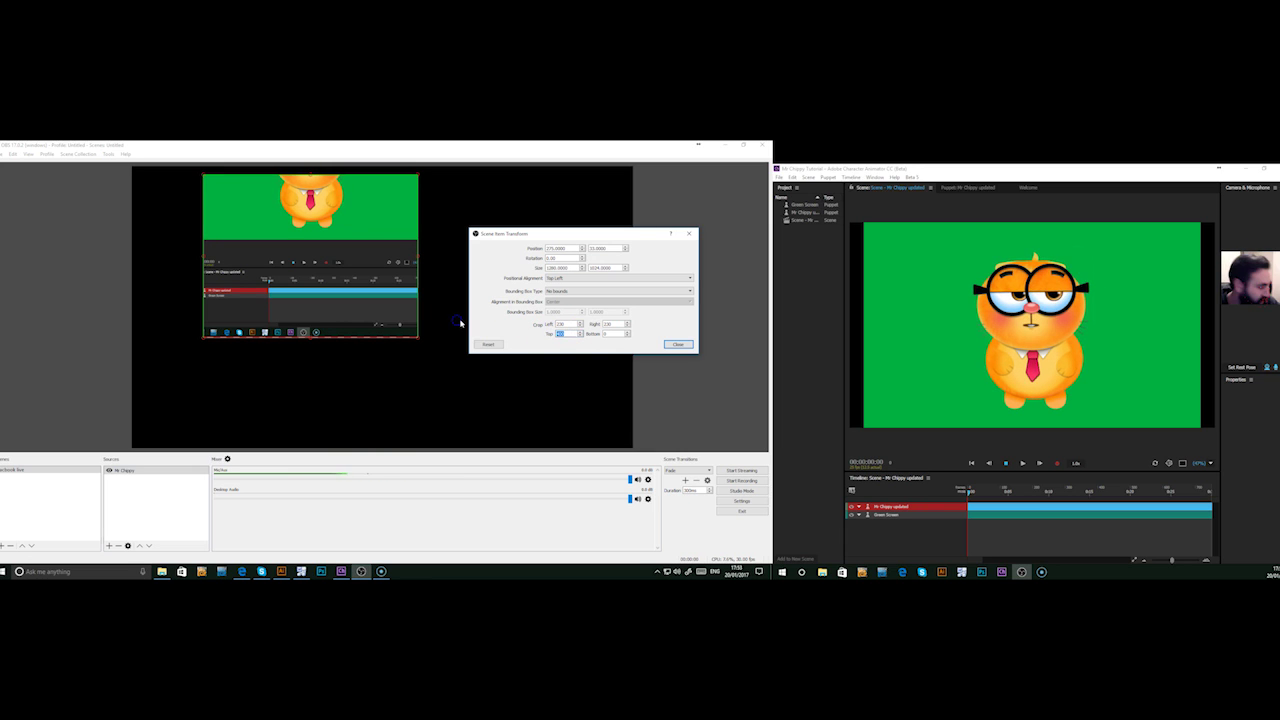
type("200")
left_click(615, 335)
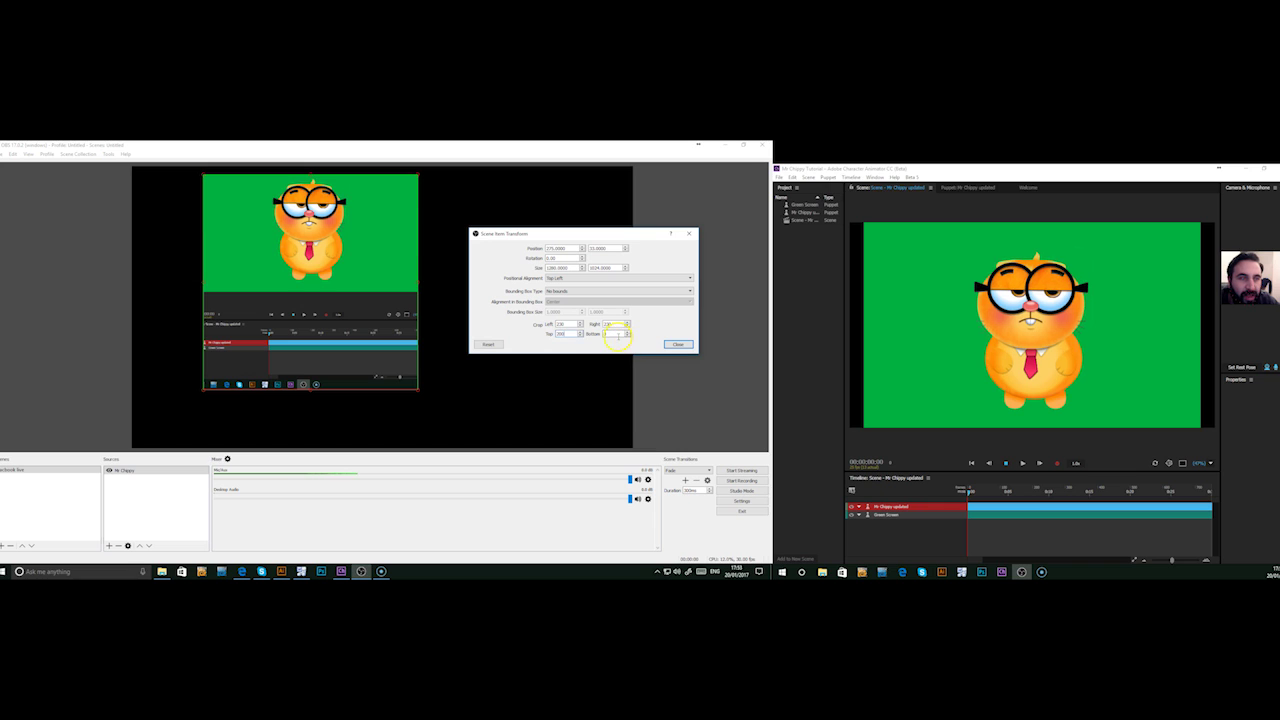
type("400")
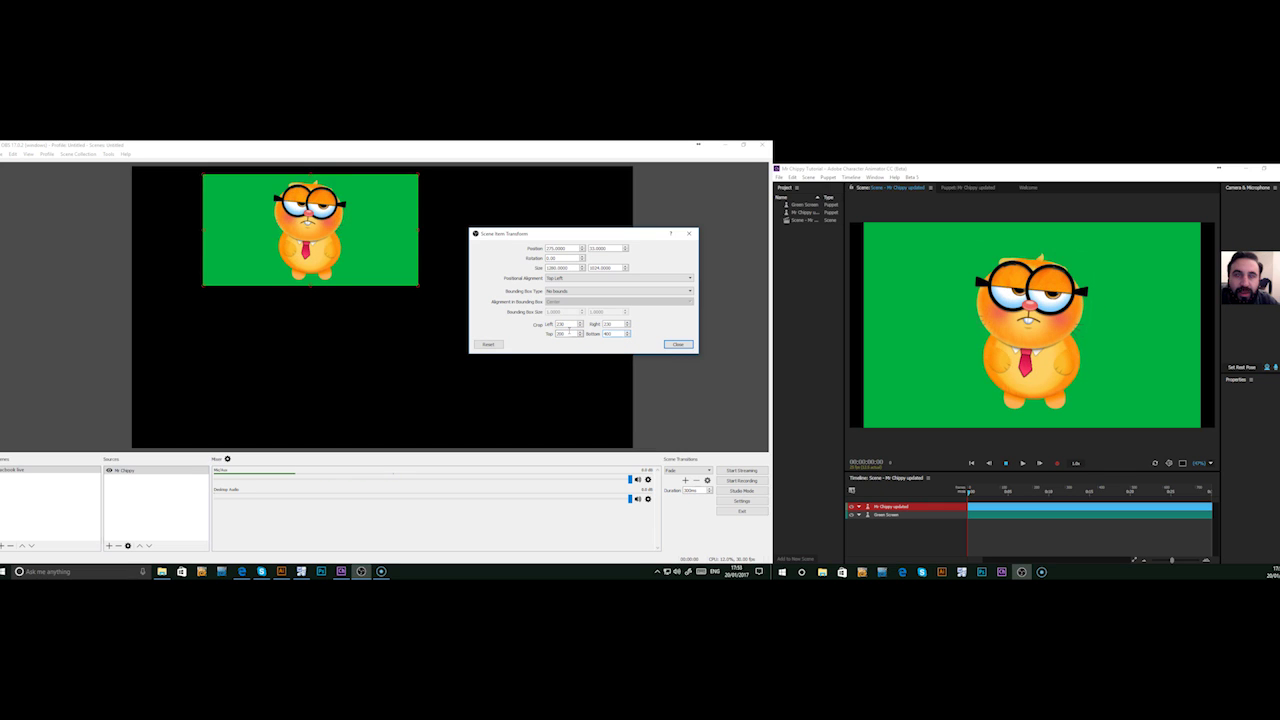
left_click(680, 344)
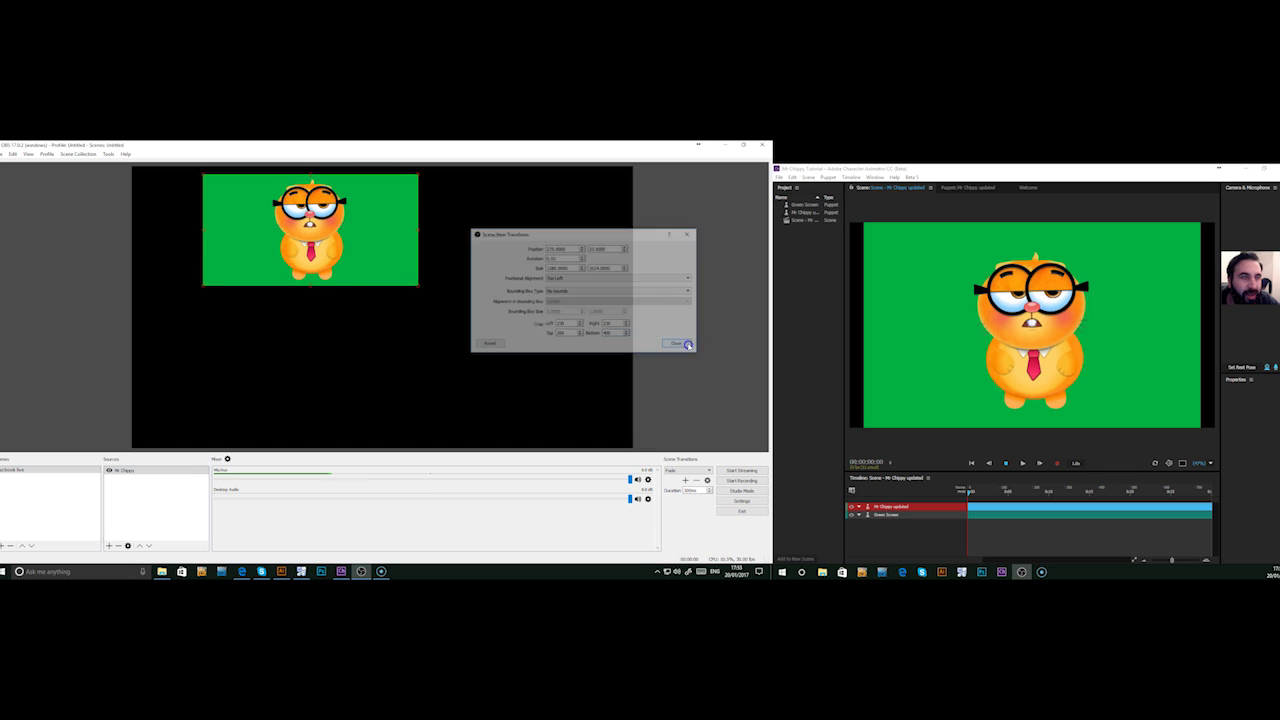
Step: Centre the cropped puppet and add a Chroma Key filter to the Mr Chippy source
left_click_drag(360, 229, 360, 335)
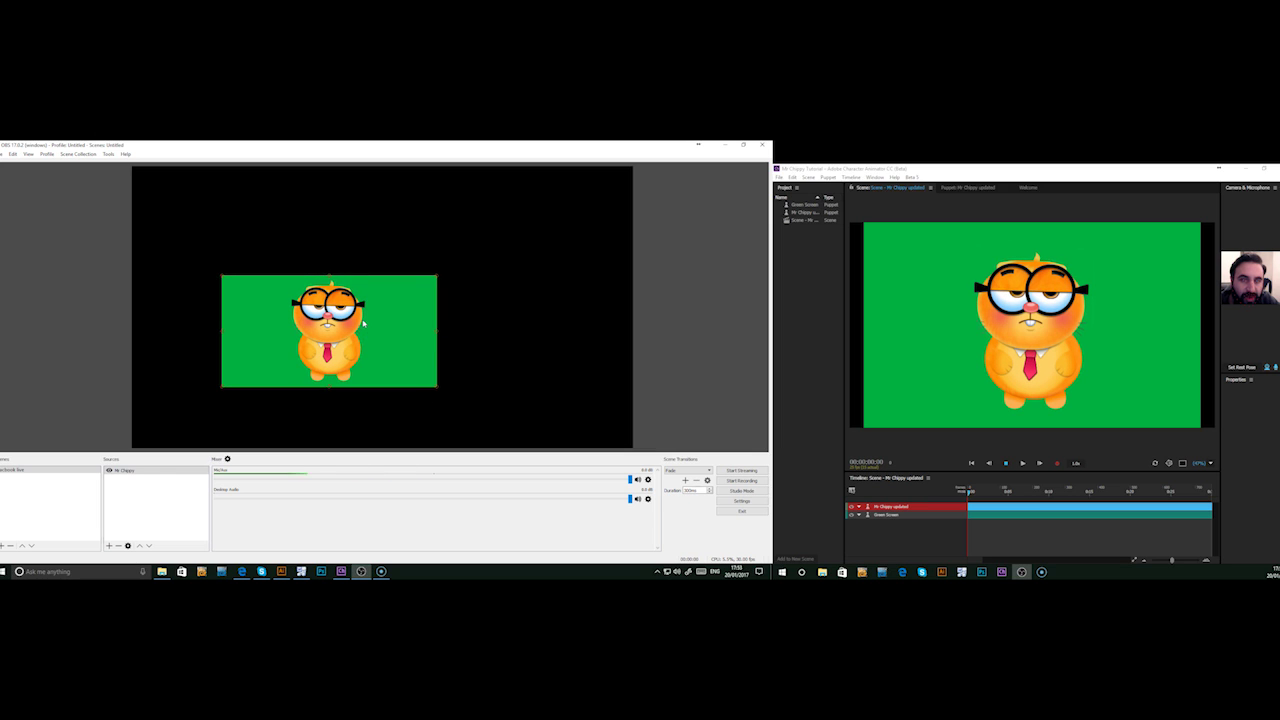
right_click(363, 320)
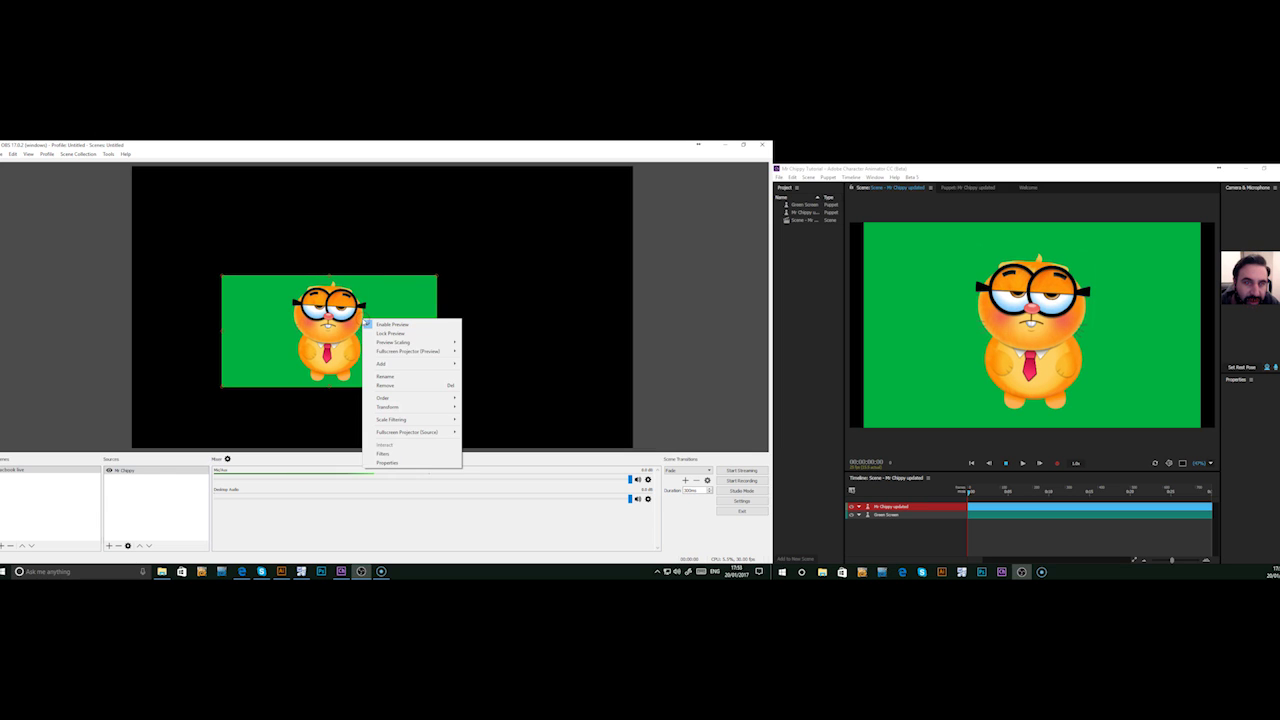
left_click(416, 458)
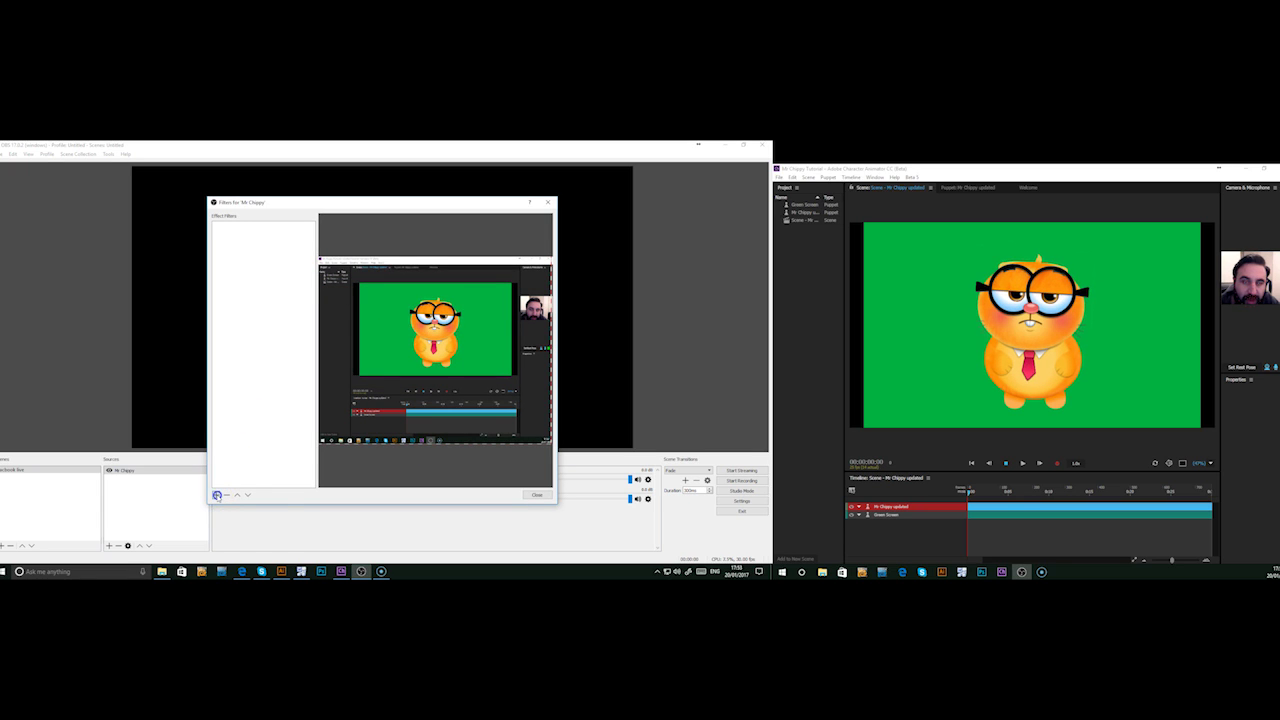
left_click(217, 495)
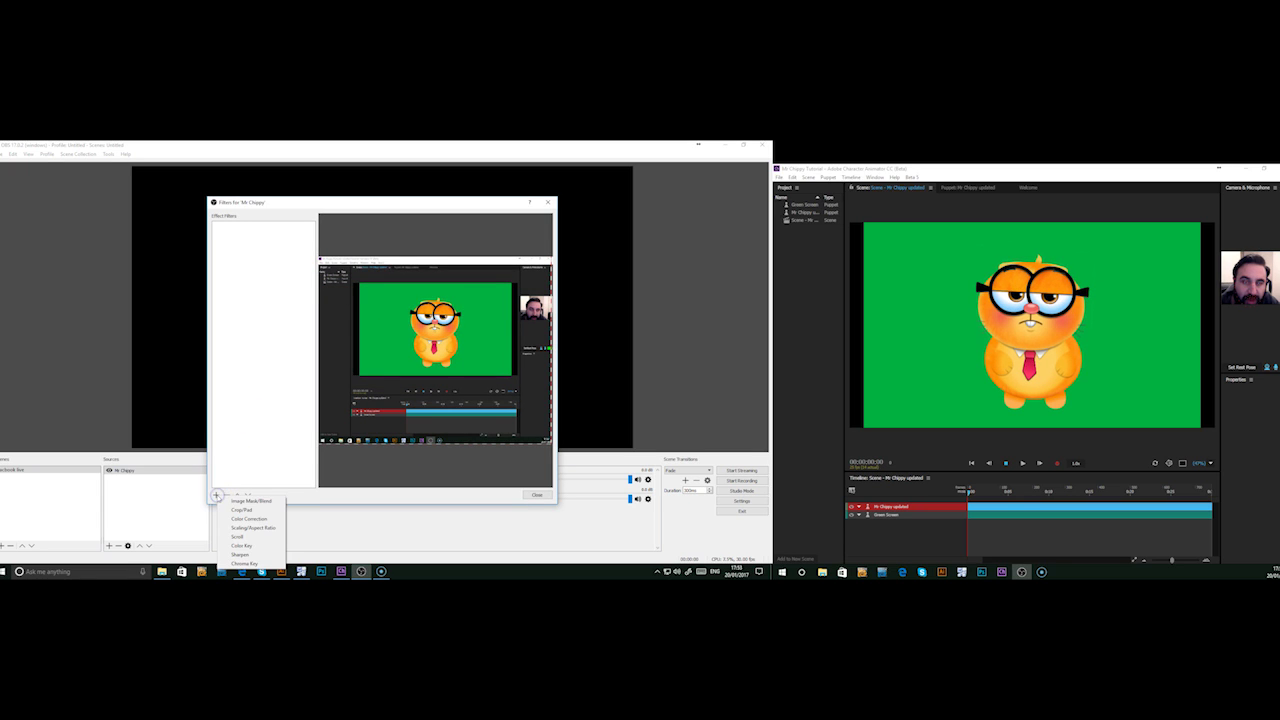
left_click(262, 564)
left_click(364, 368)
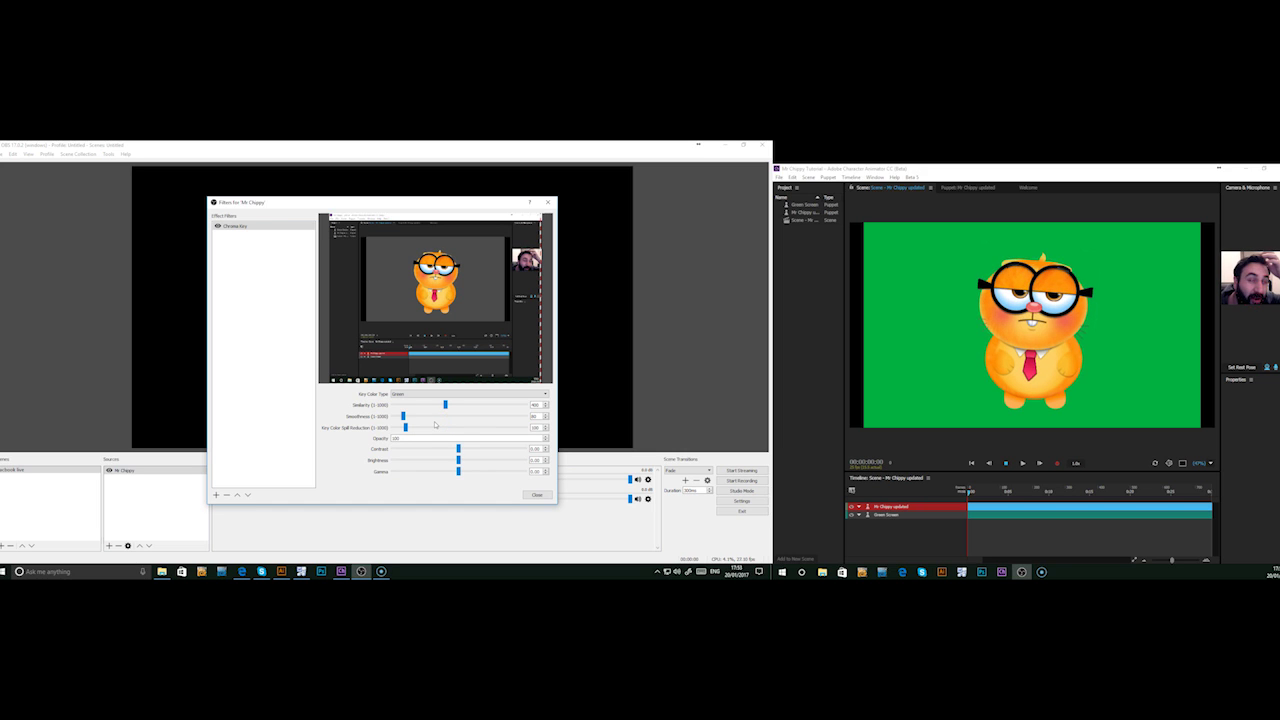
left_click(540, 495)
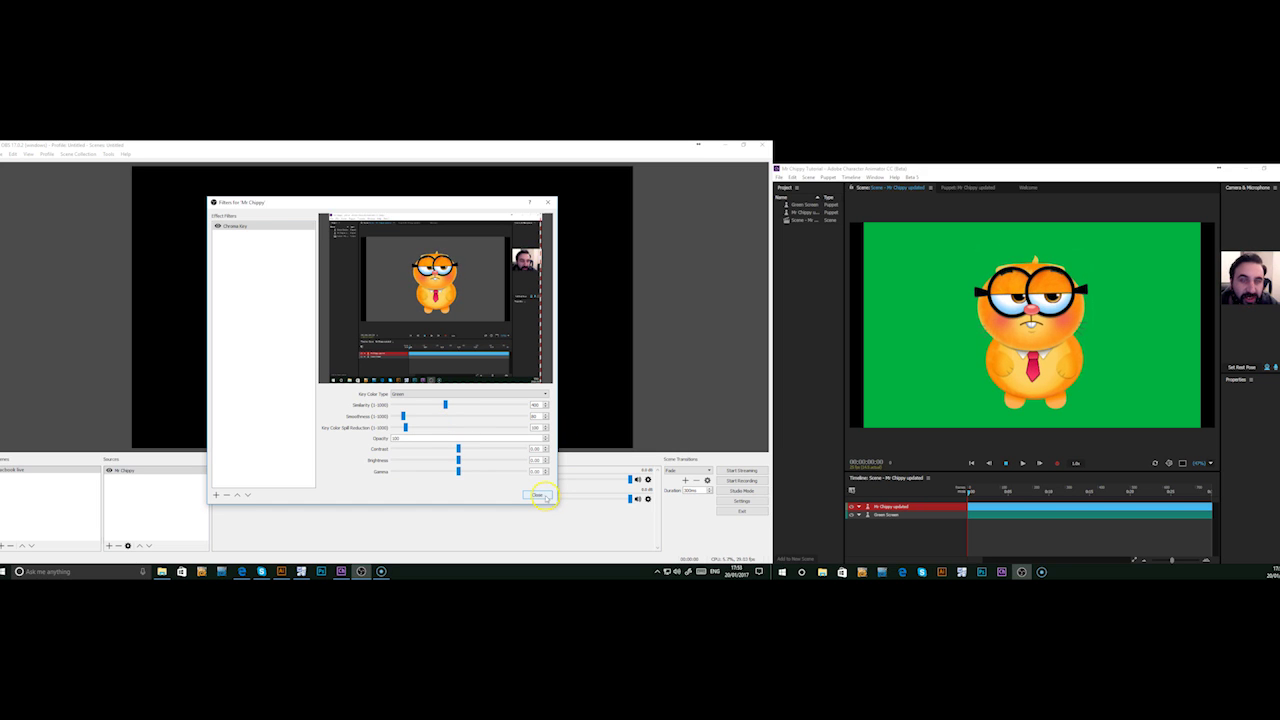
left_click(540, 495)
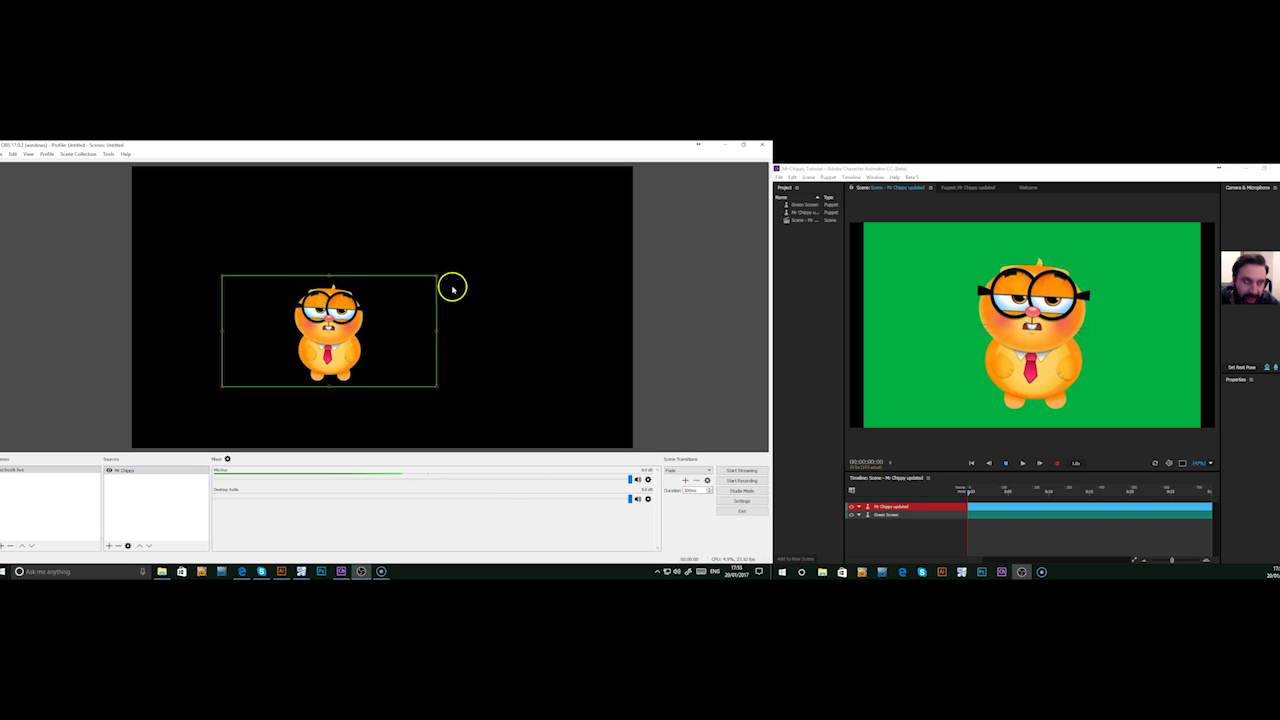
Step: Scale up the keyed puppet so it stands large at the bottom centre of the canvas
left_click_drag(438, 274, 407, 350)
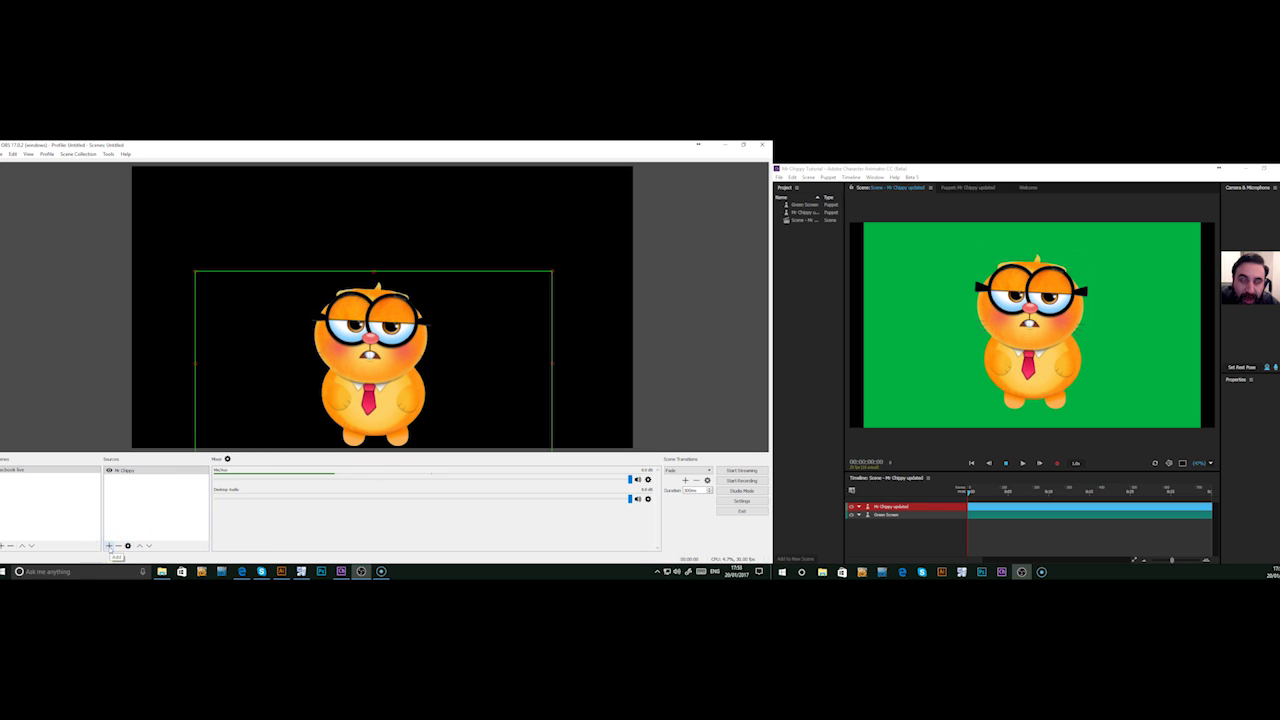
Step: Add a media source named 'video' playing LOOK Creative Digital Puppets 720.mp4
left_click(109, 546)
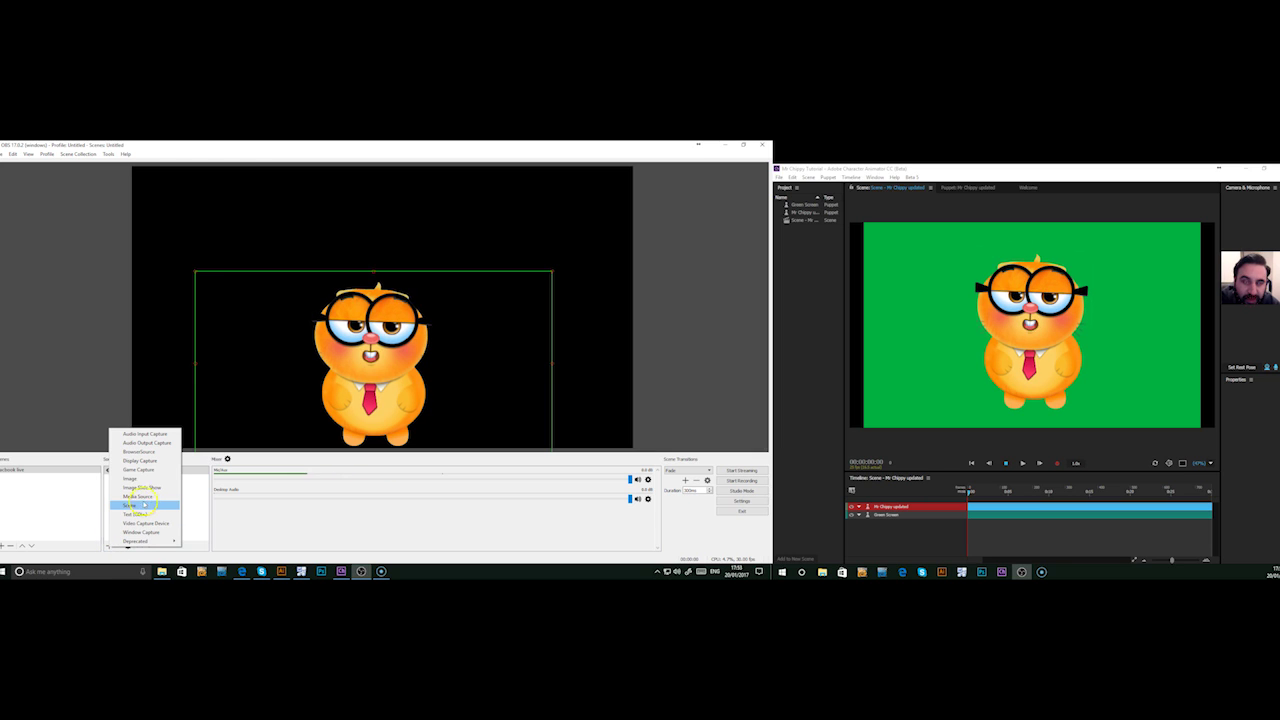
left_click(155, 497)
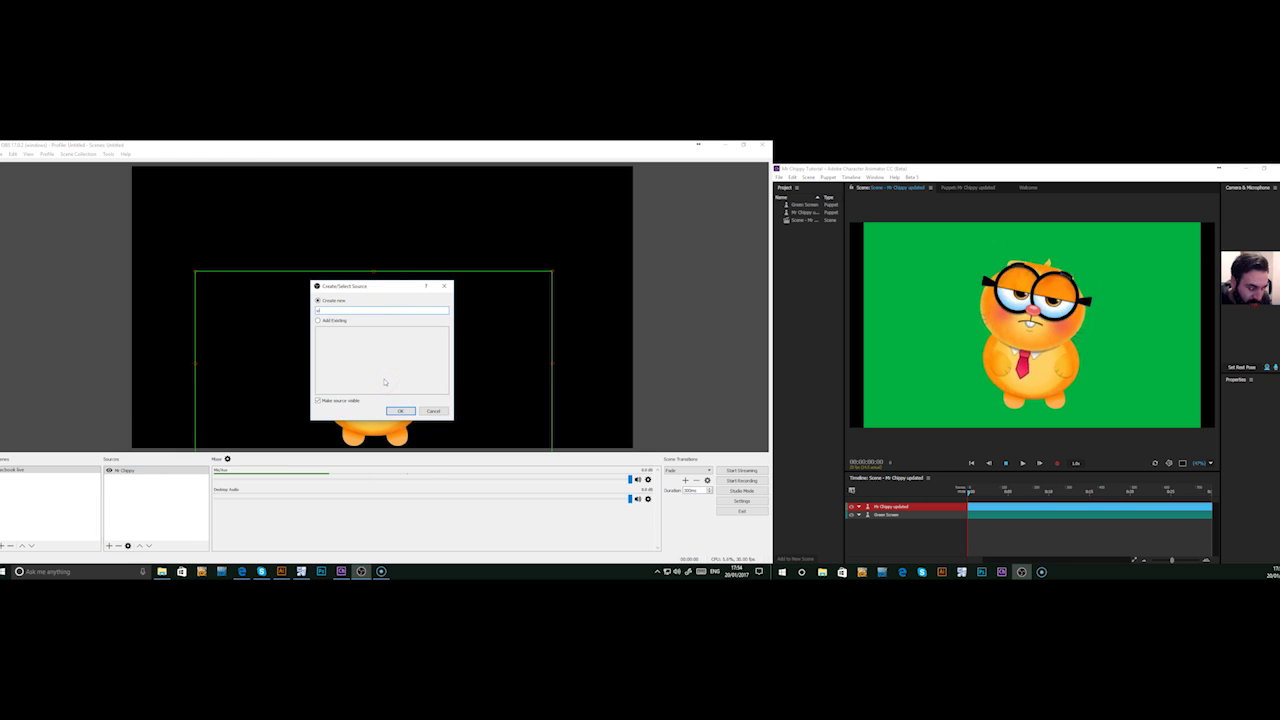
left_click(394, 380)
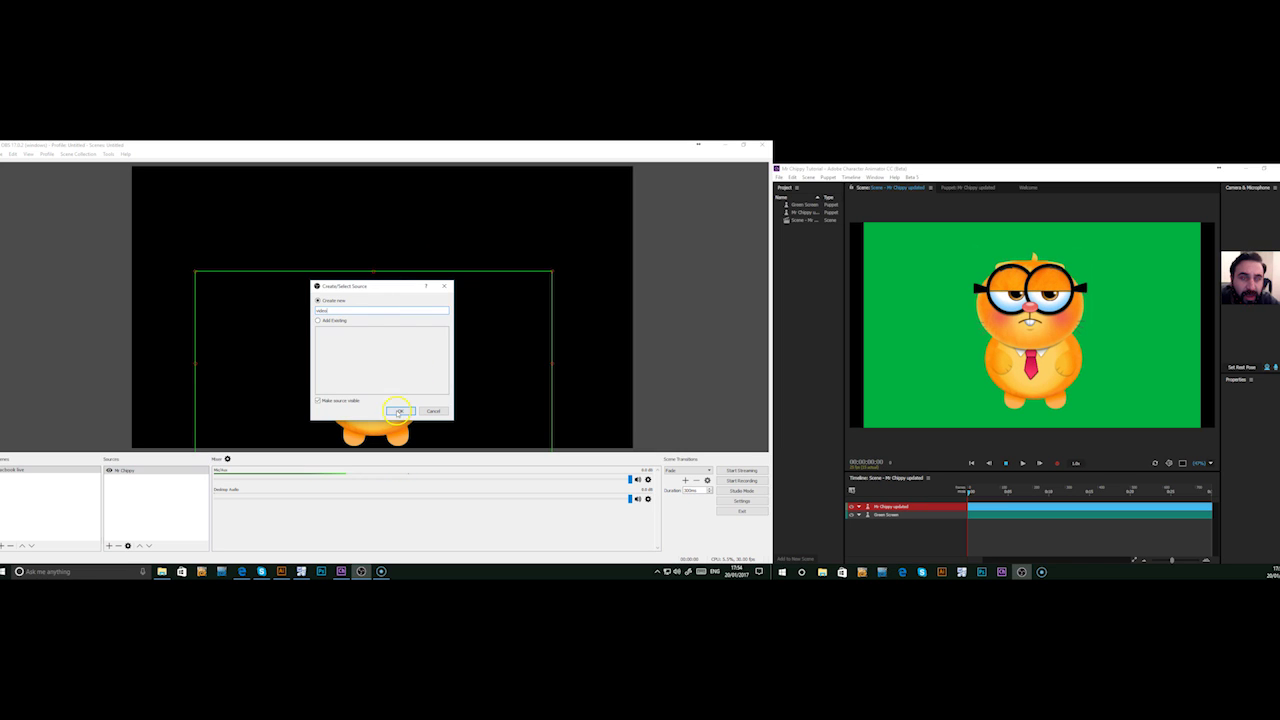
left_click(400, 412)
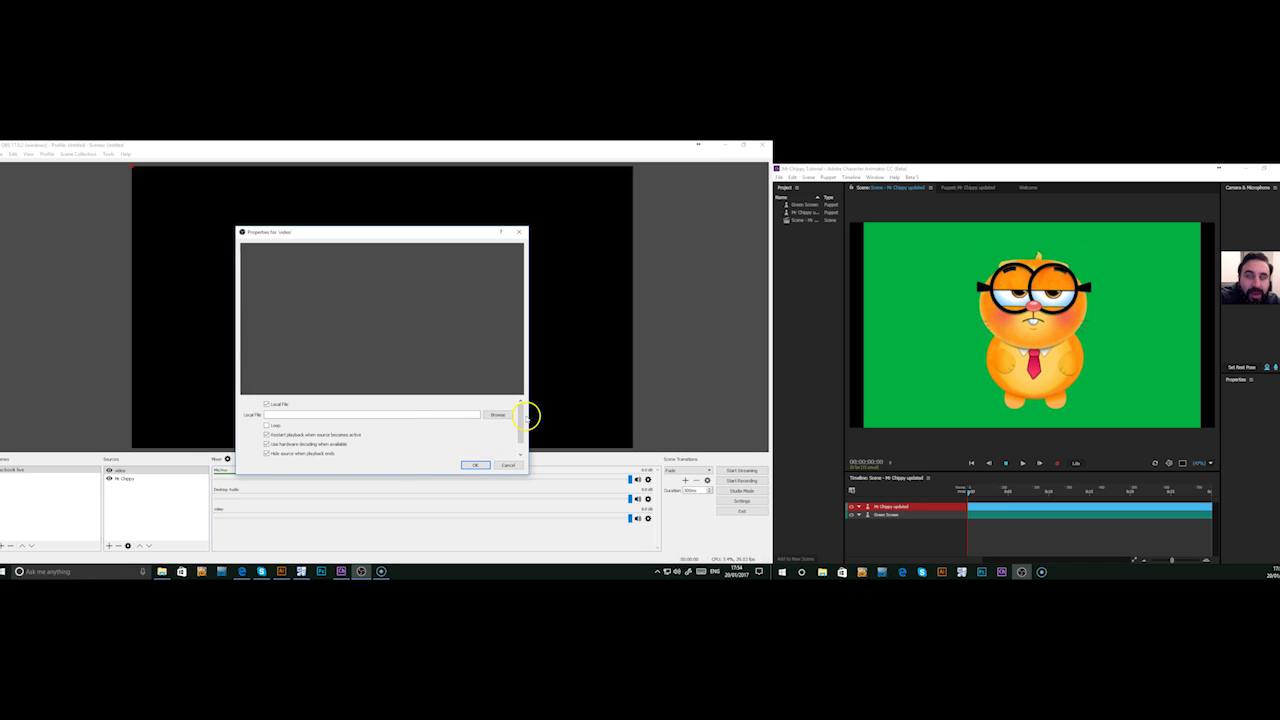
left_click(499, 416)
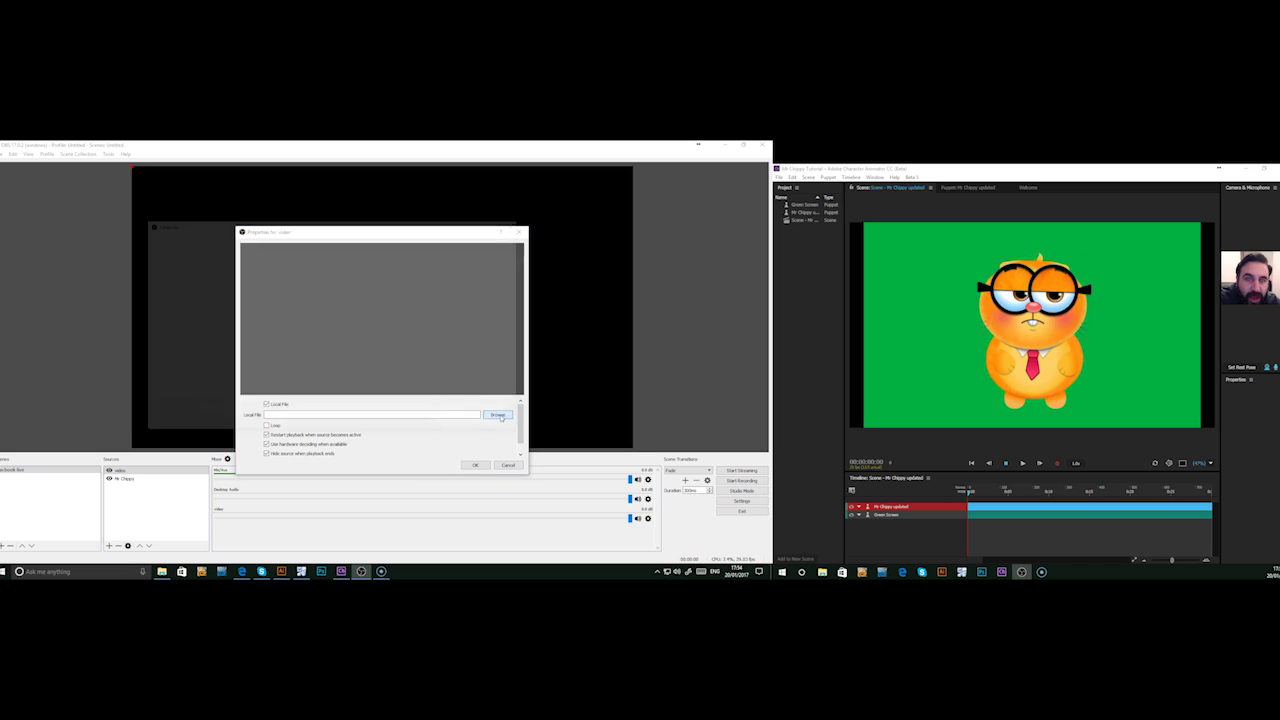
left_click(352, 280)
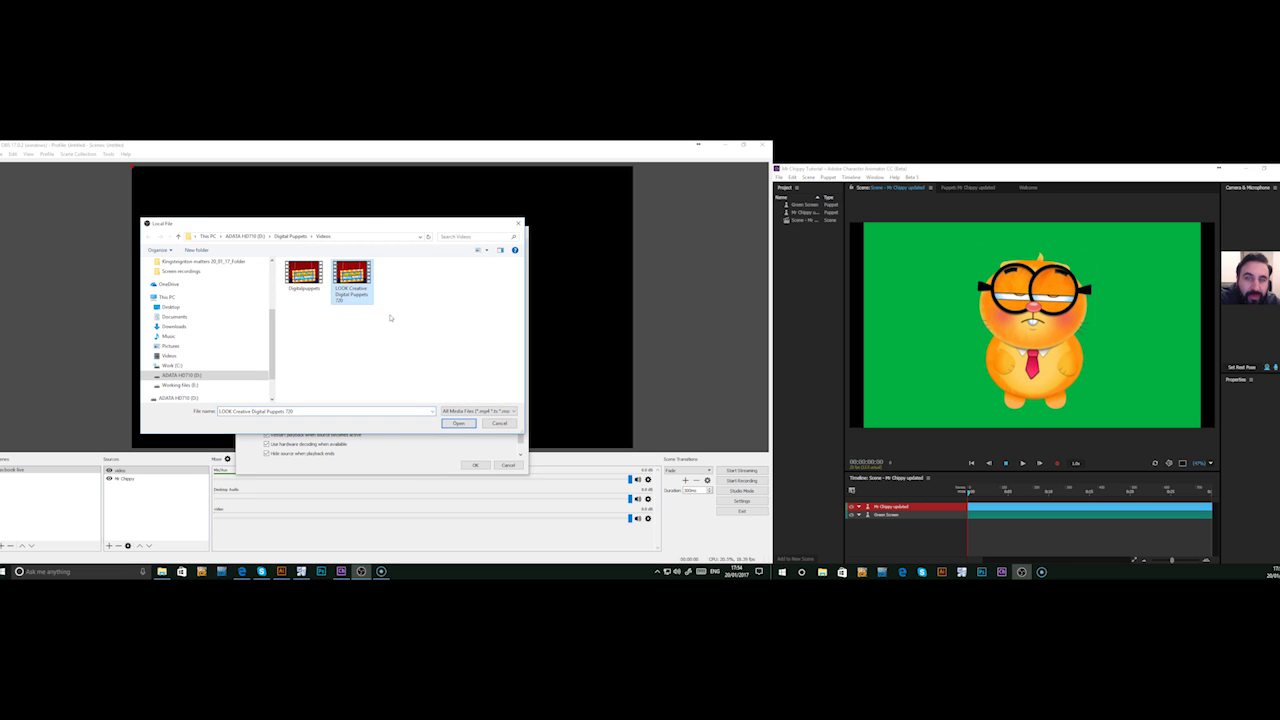
left_click(461, 424)
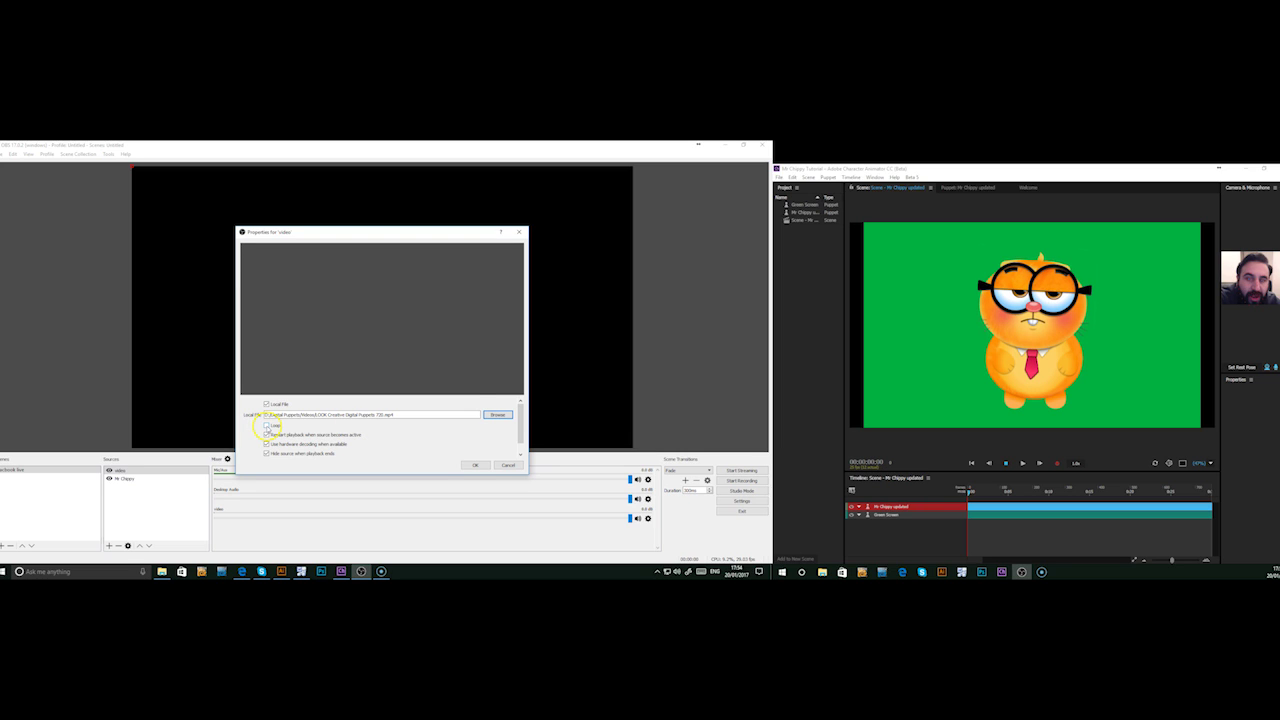
left_click(476, 466)
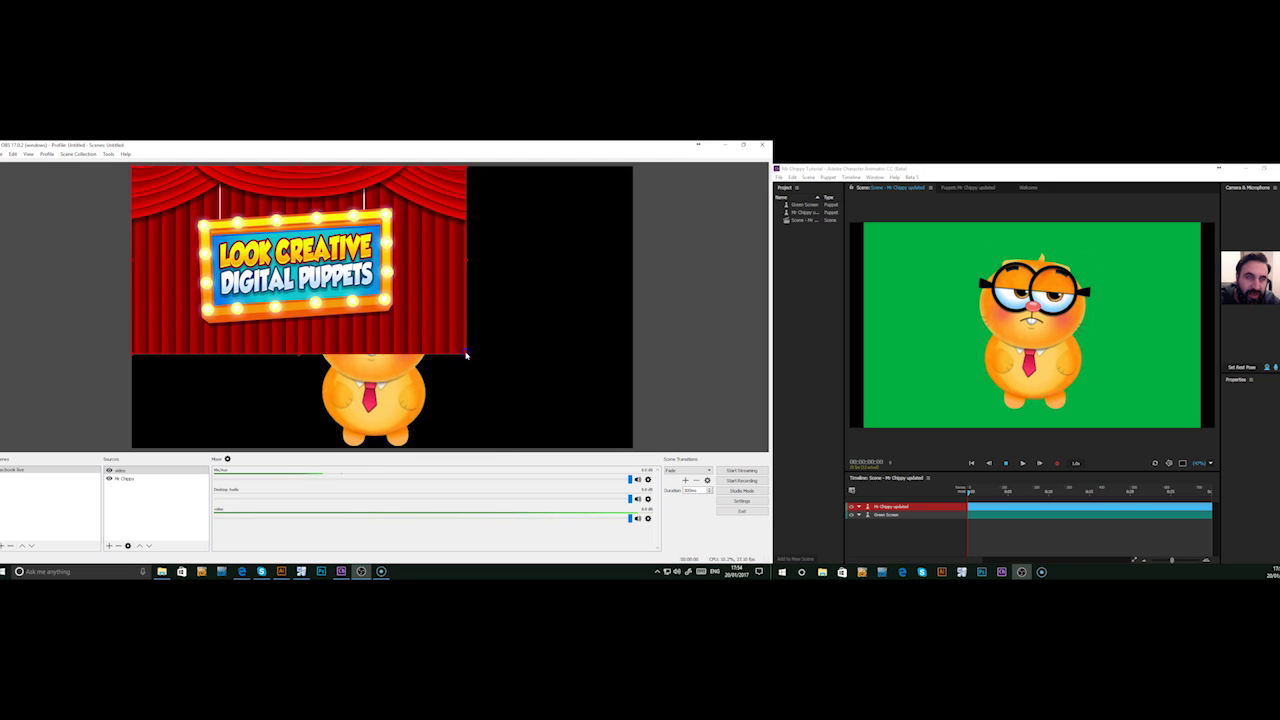
Step: Stretch the video to fill the canvas, move Mr Chippy above it, and raise the puppet slightly
left_click_drag(466, 354, 632, 448)
left_click(72, 492)
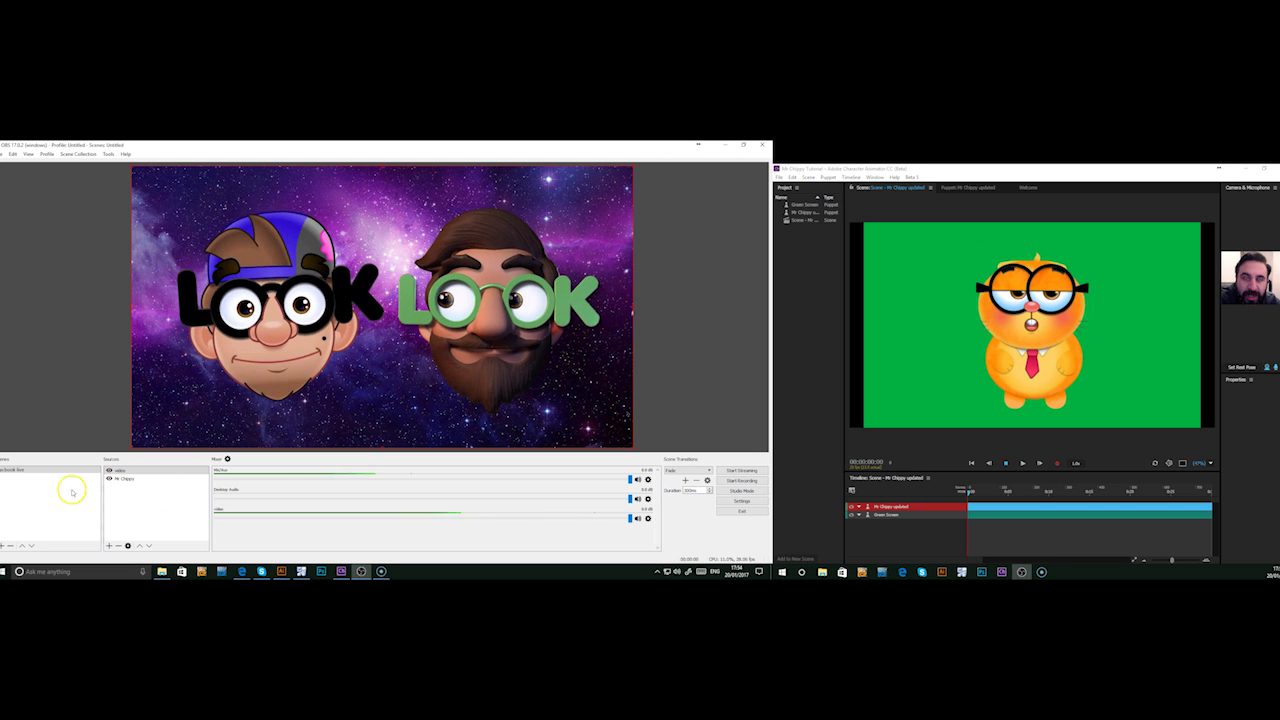
left_click(139, 480)
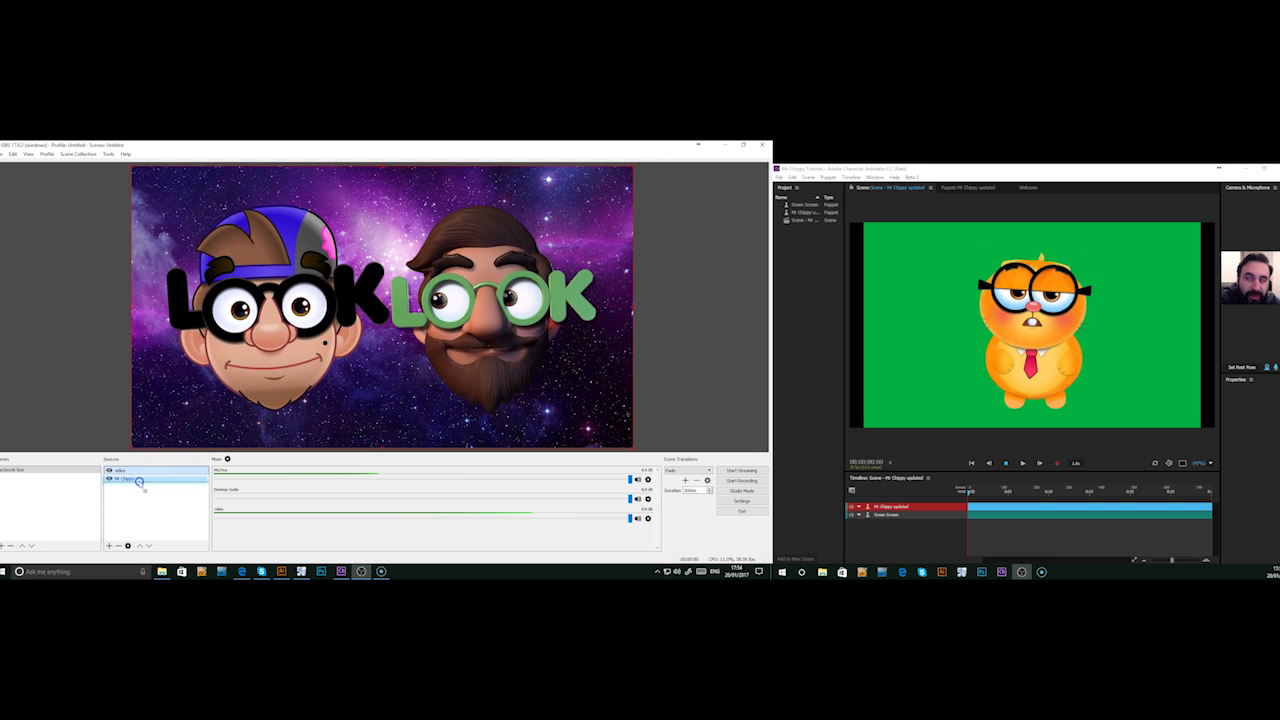
left_click_drag(135, 470, 142, 484)
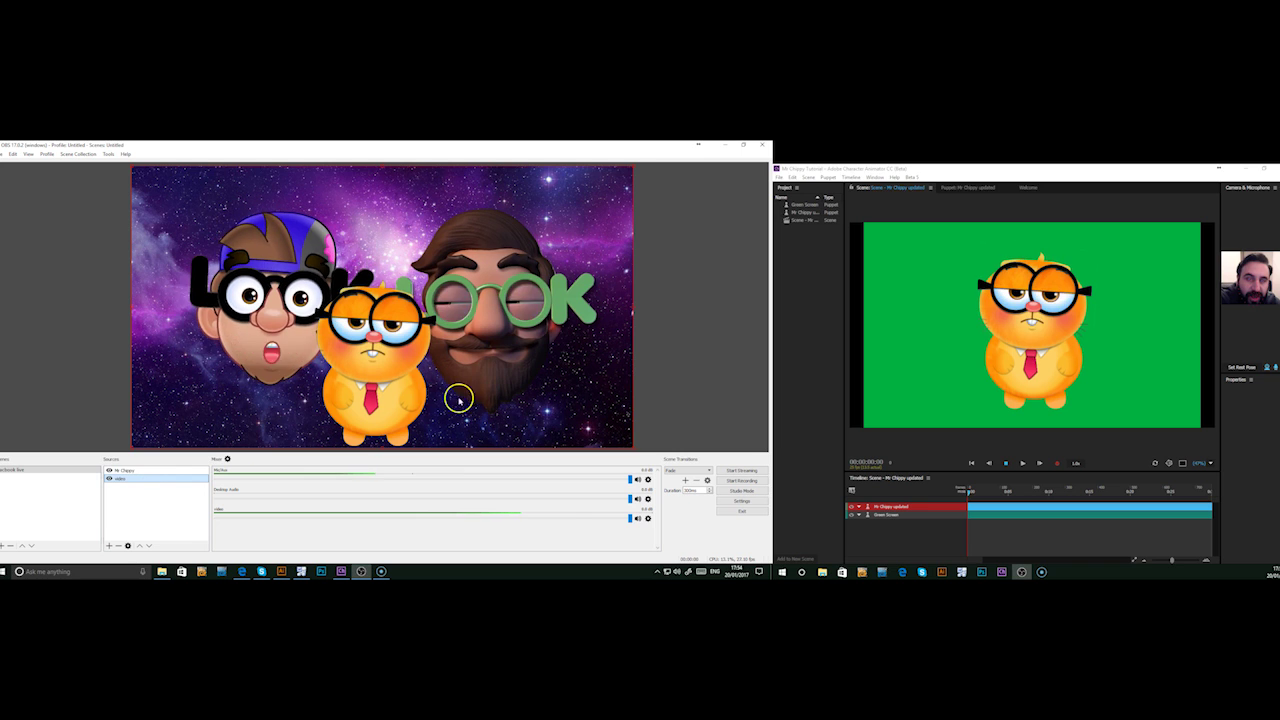
left_click(122, 470)
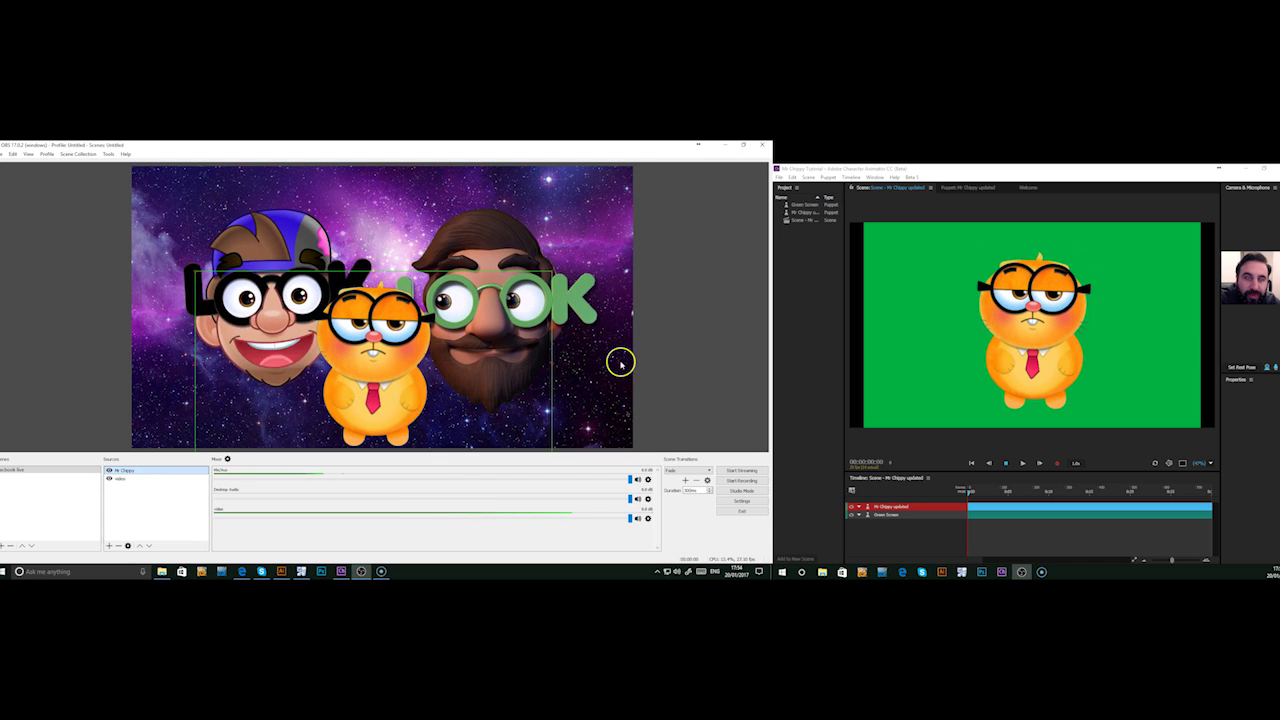
left_click_drag(393, 402, 389, 390)
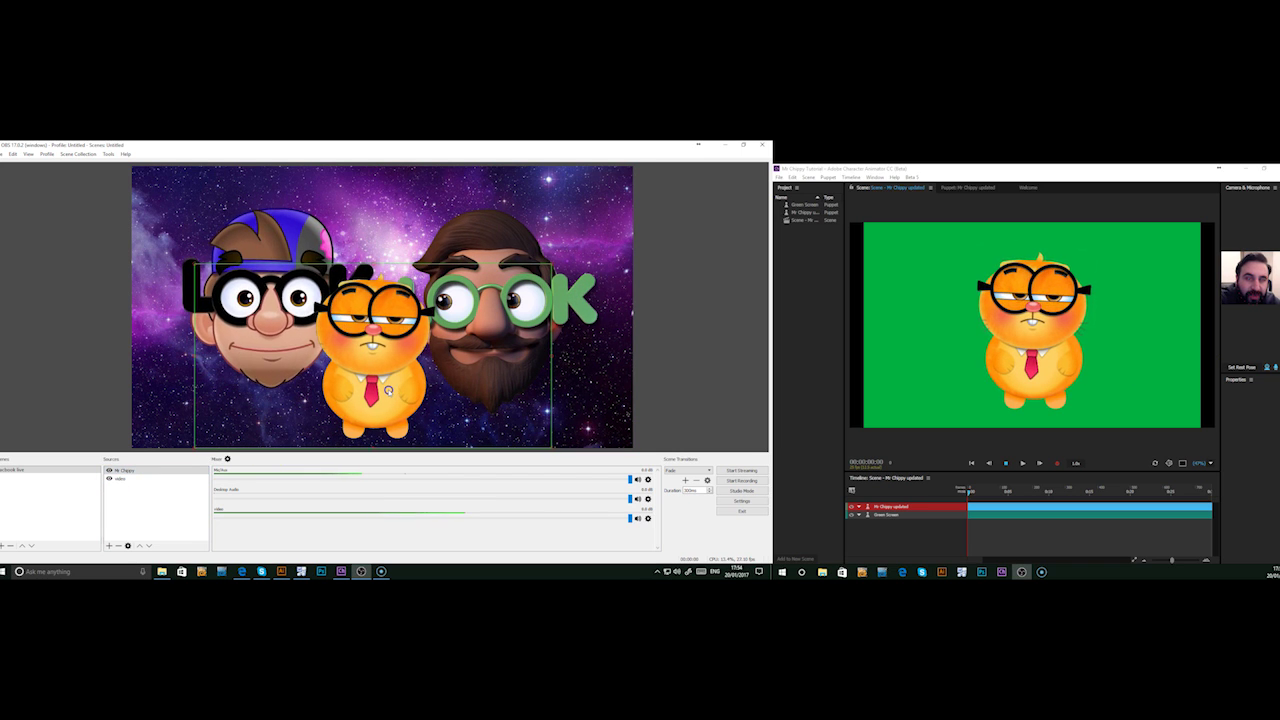
Step: Confirm the Mr Chippy capture properties and nudge the puppet slightly right and down
right_click(395, 380)
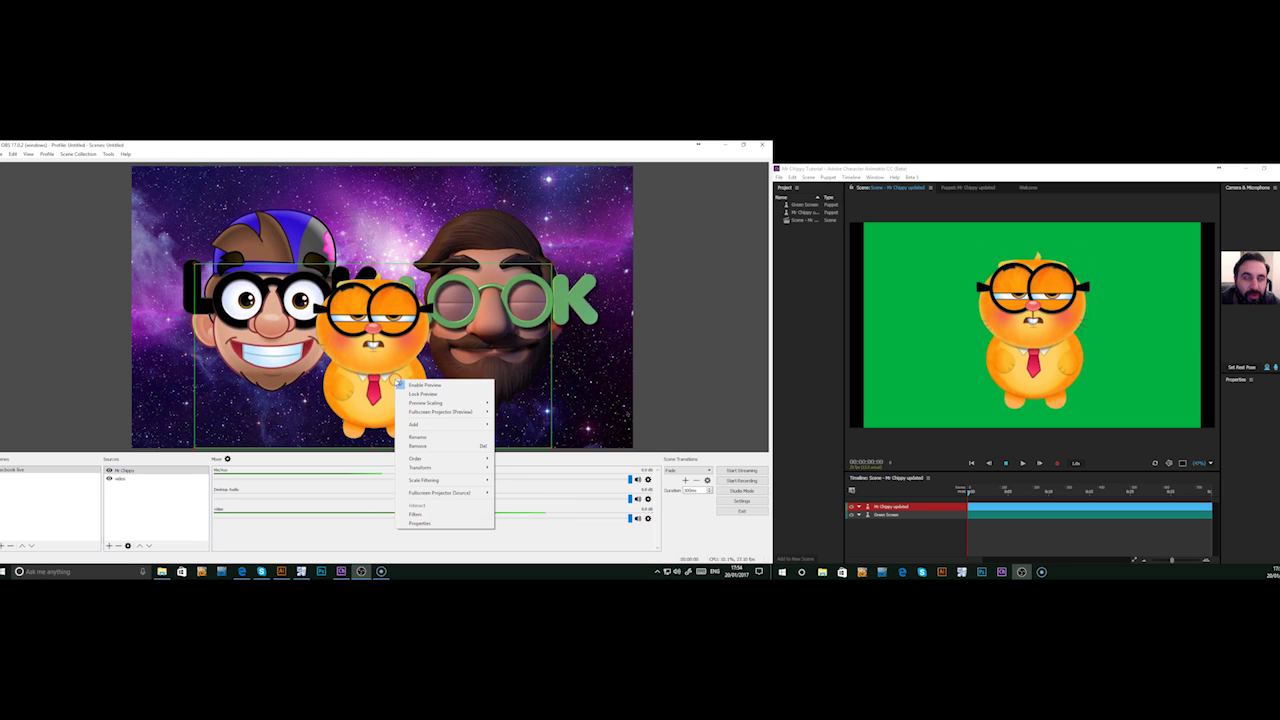
left_click(442, 522)
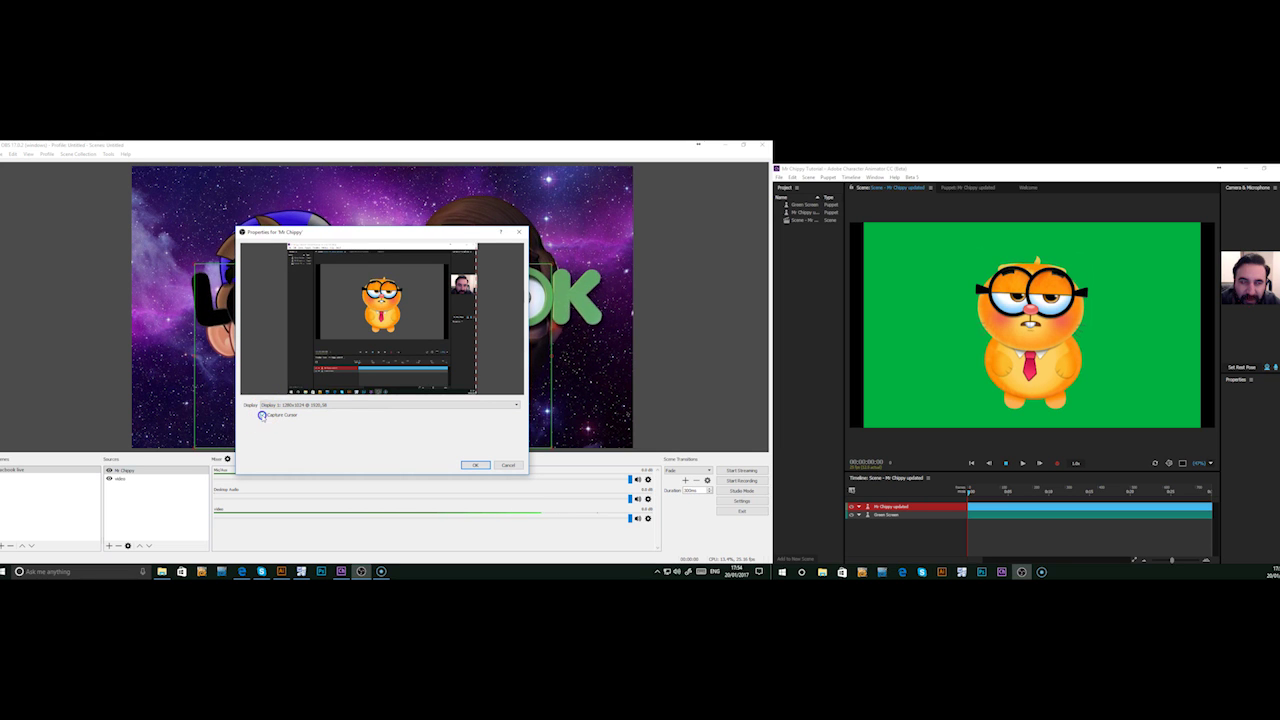
left_click(475, 465)
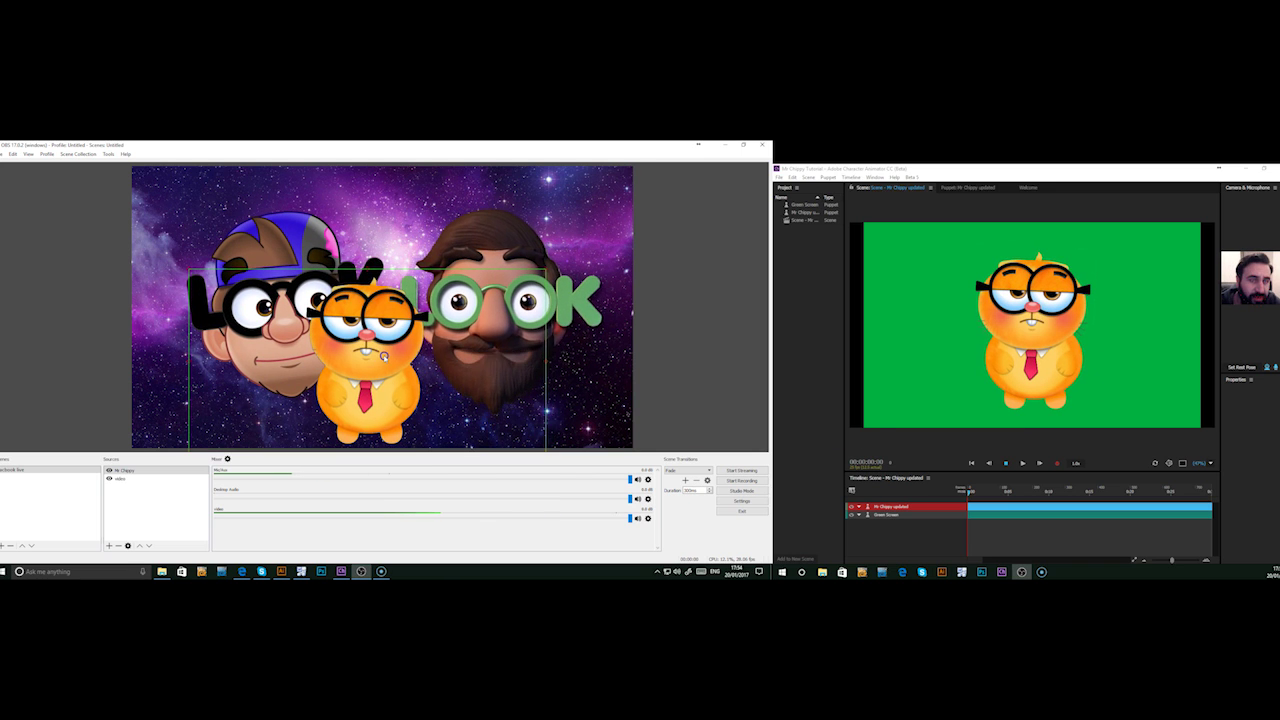
left_click_drag(386, 351, 395, 358)
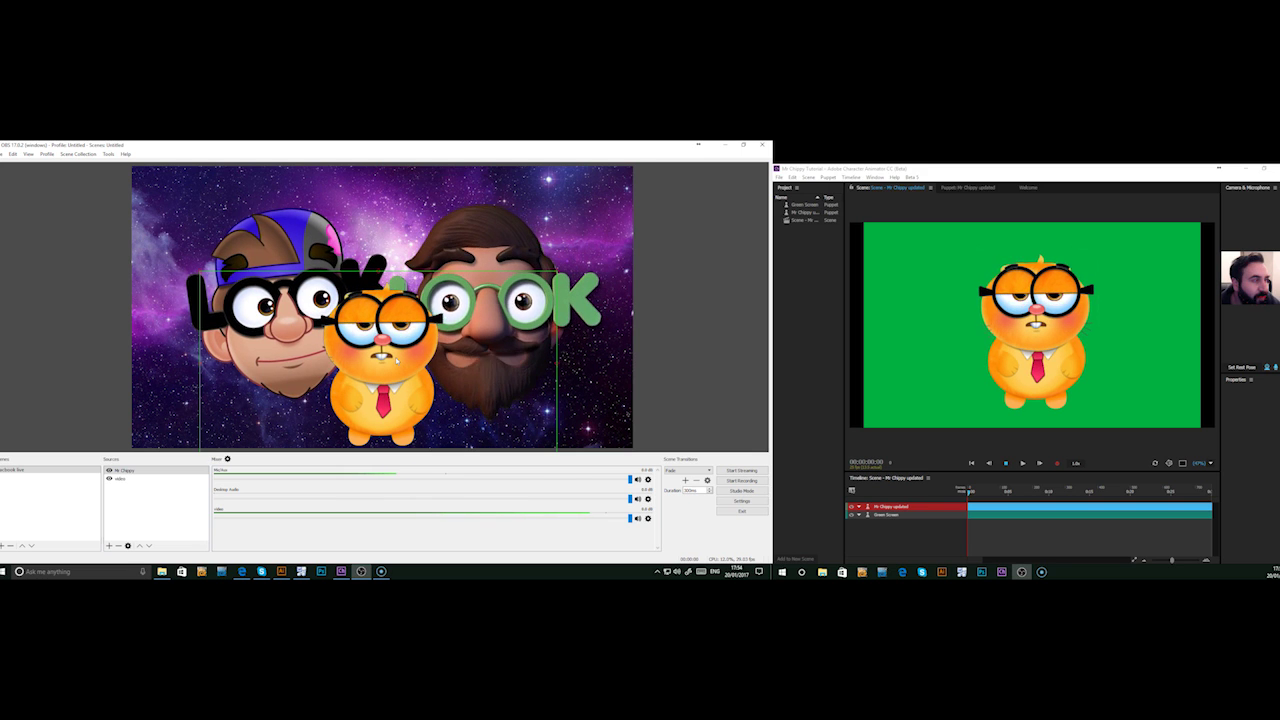
Step: Shift the Mr Chippy puppet left, toward the left side of the canvas
left_click(395, 369)
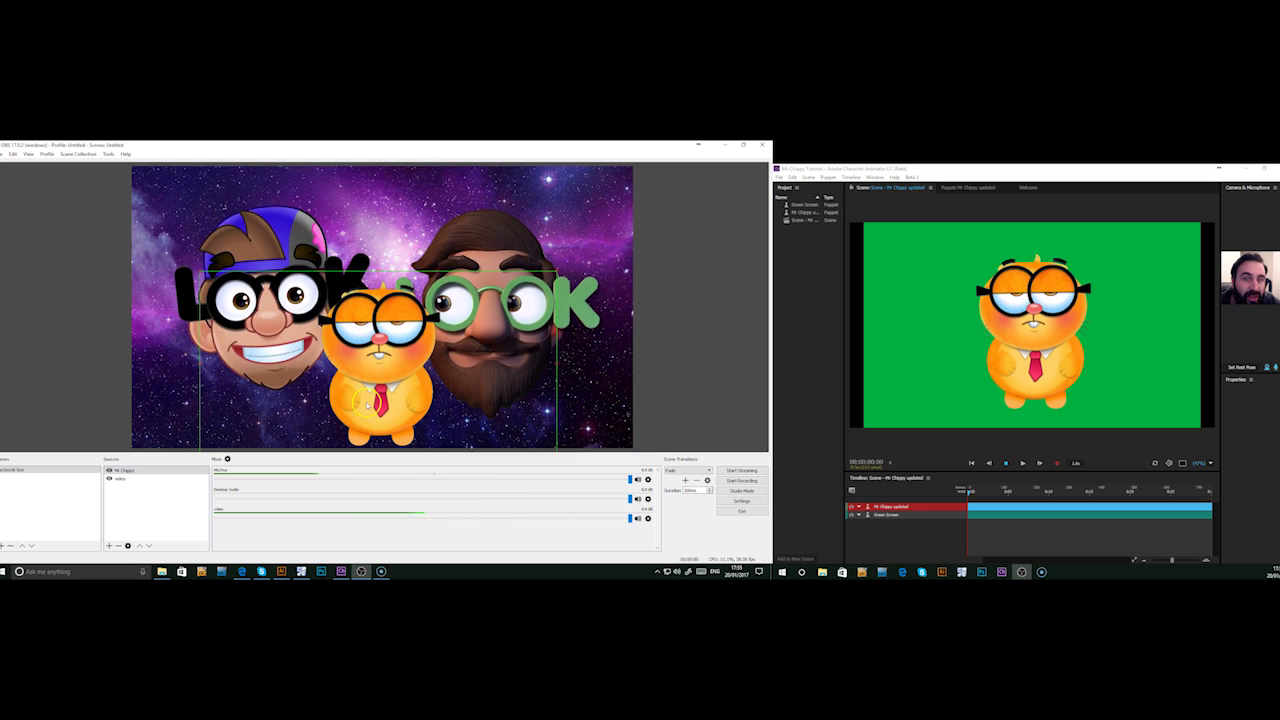
left_click_drag(383, 408, 275, 407)
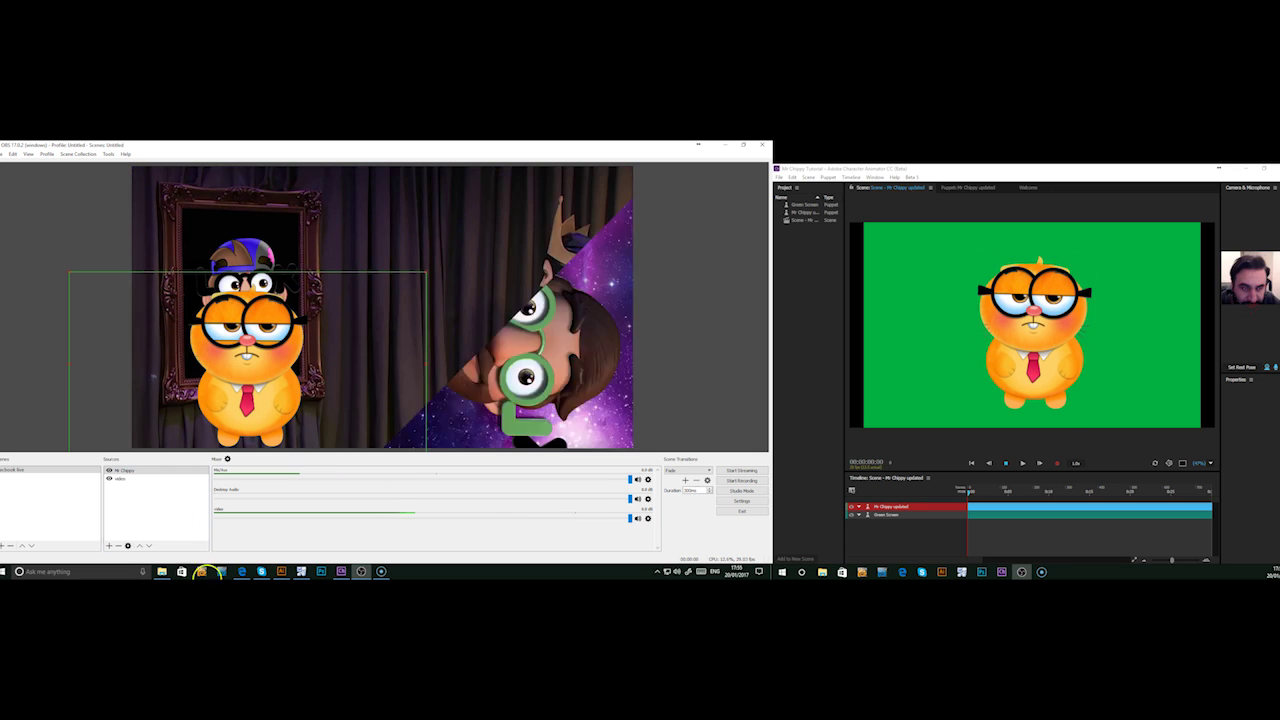
Step: Switch to Edge and open the Digital Puppets page's Video Library under Publishing Tools
left_click(244, 574)
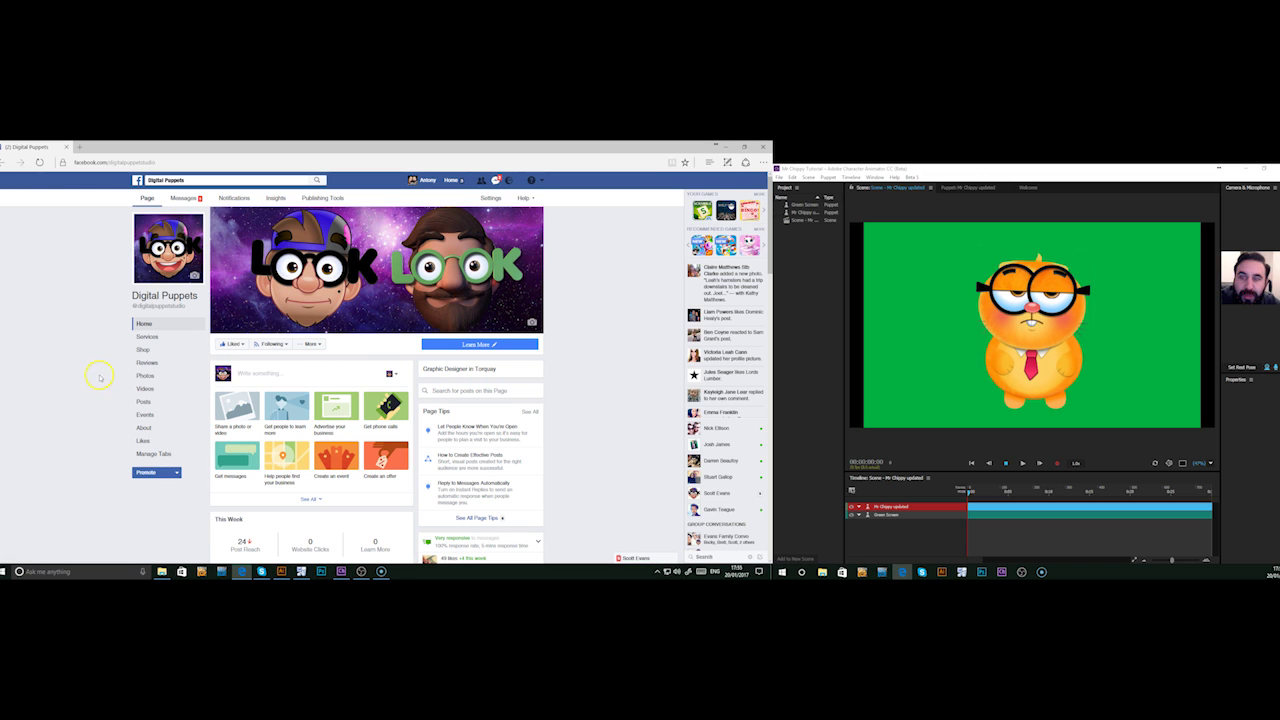
left_click(326, 199)
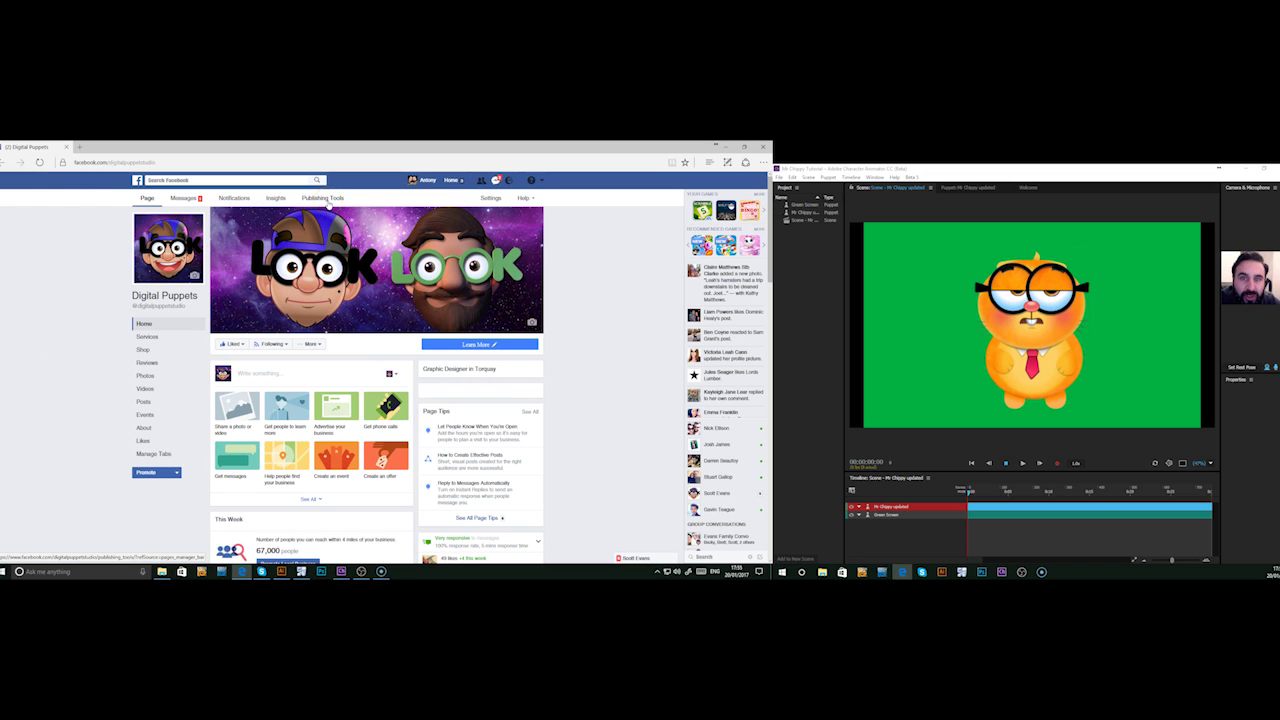
left_click(300, 200)
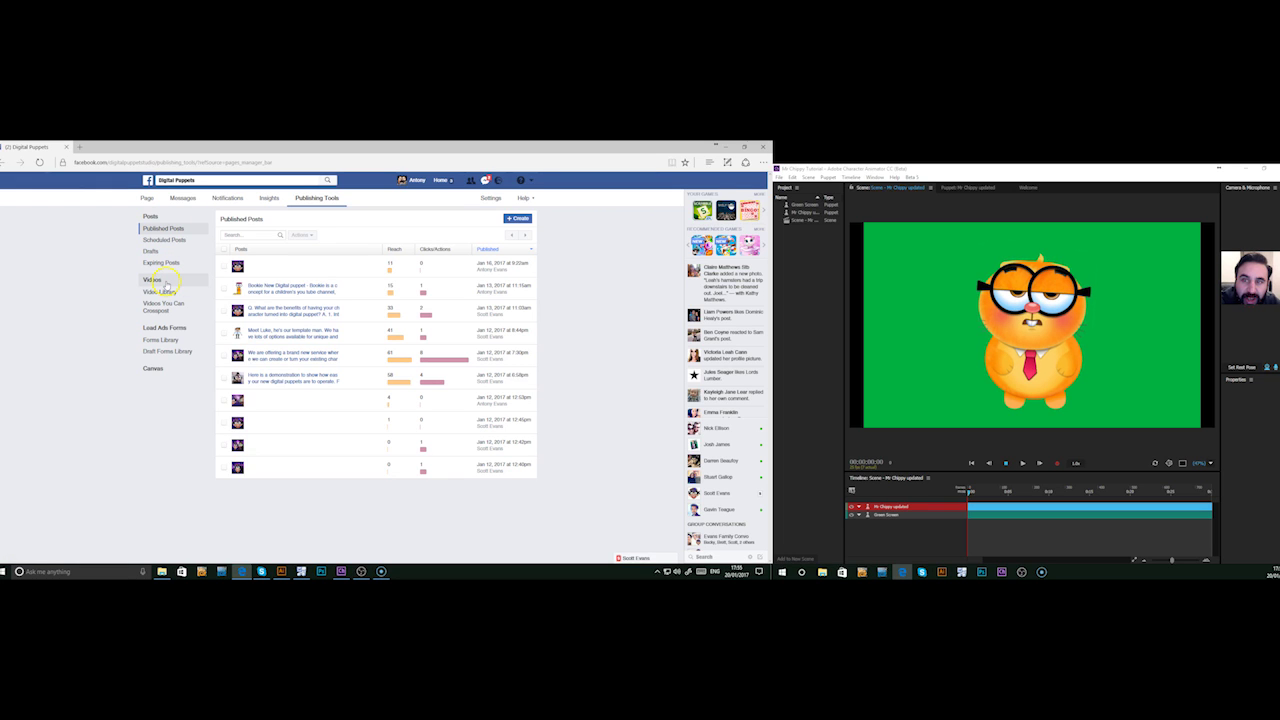
left_click(165, 283)
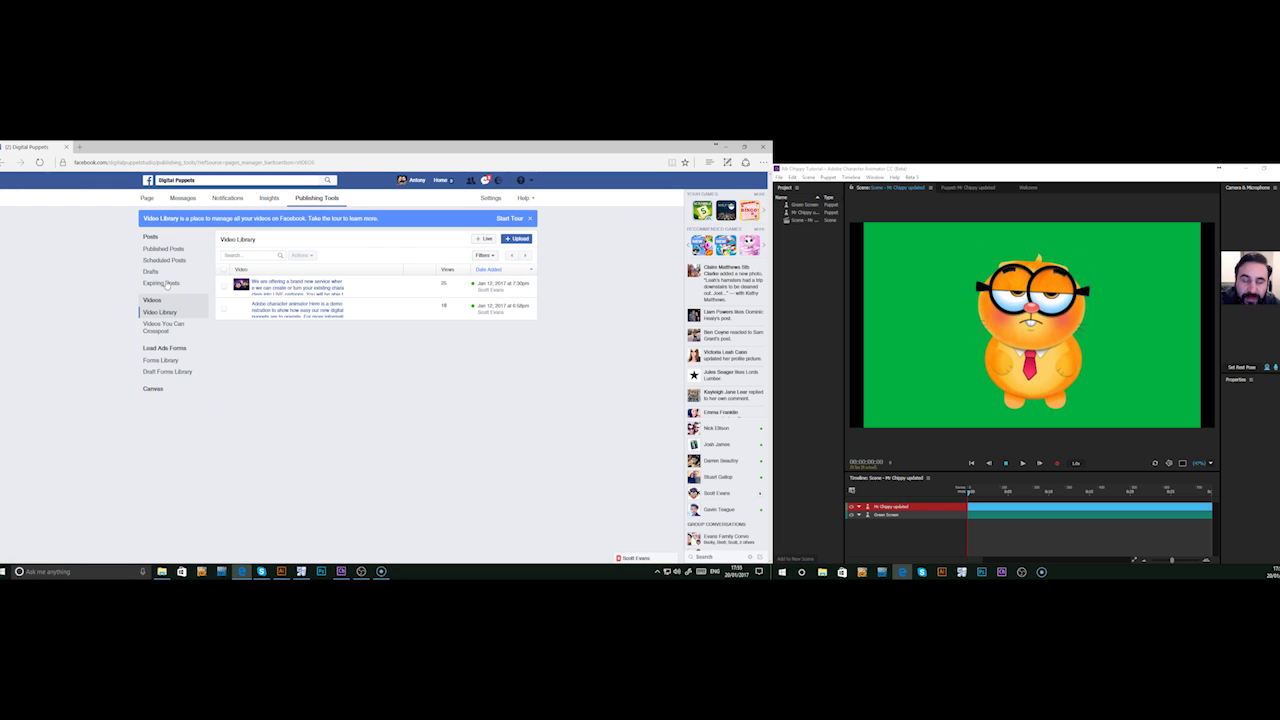
Step: Start a new live video from the Video Library's + Live button
left_click(481, 242)
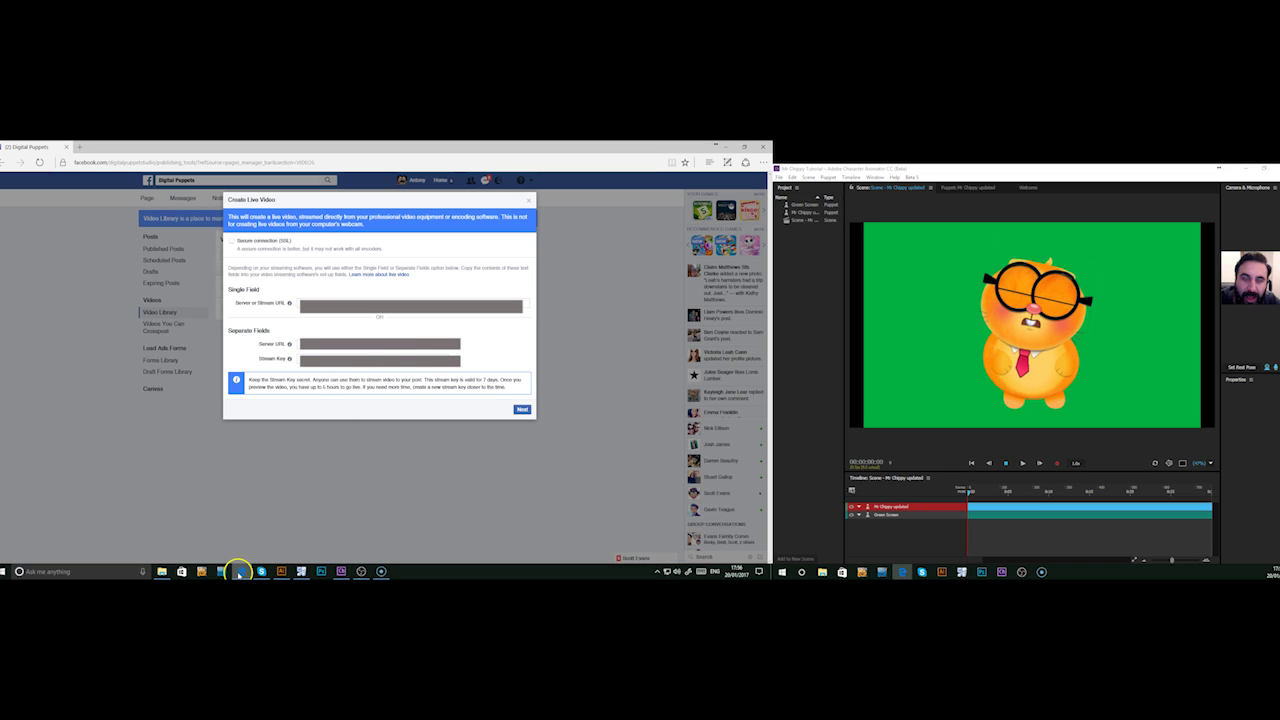
mouse_move(240, 571)
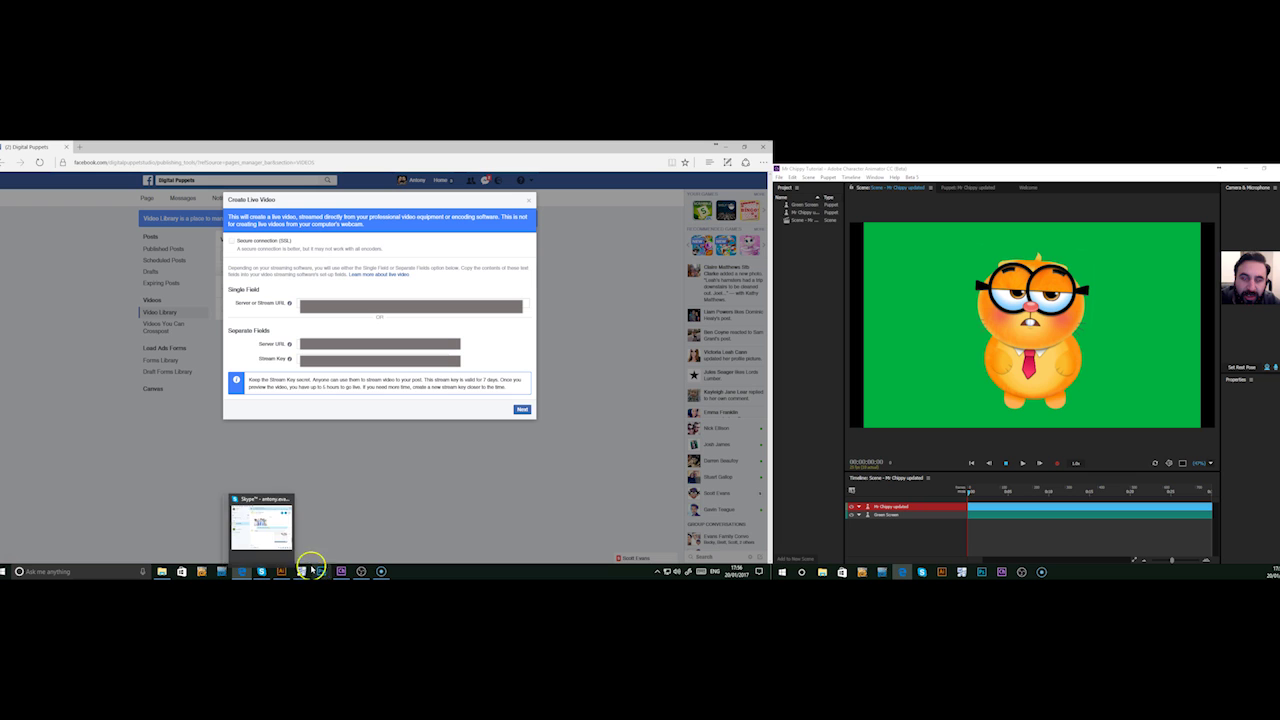
Step: Start streaming the puppet scene from OBS, then return to Facebook's live video setup
left_click(362, 569)
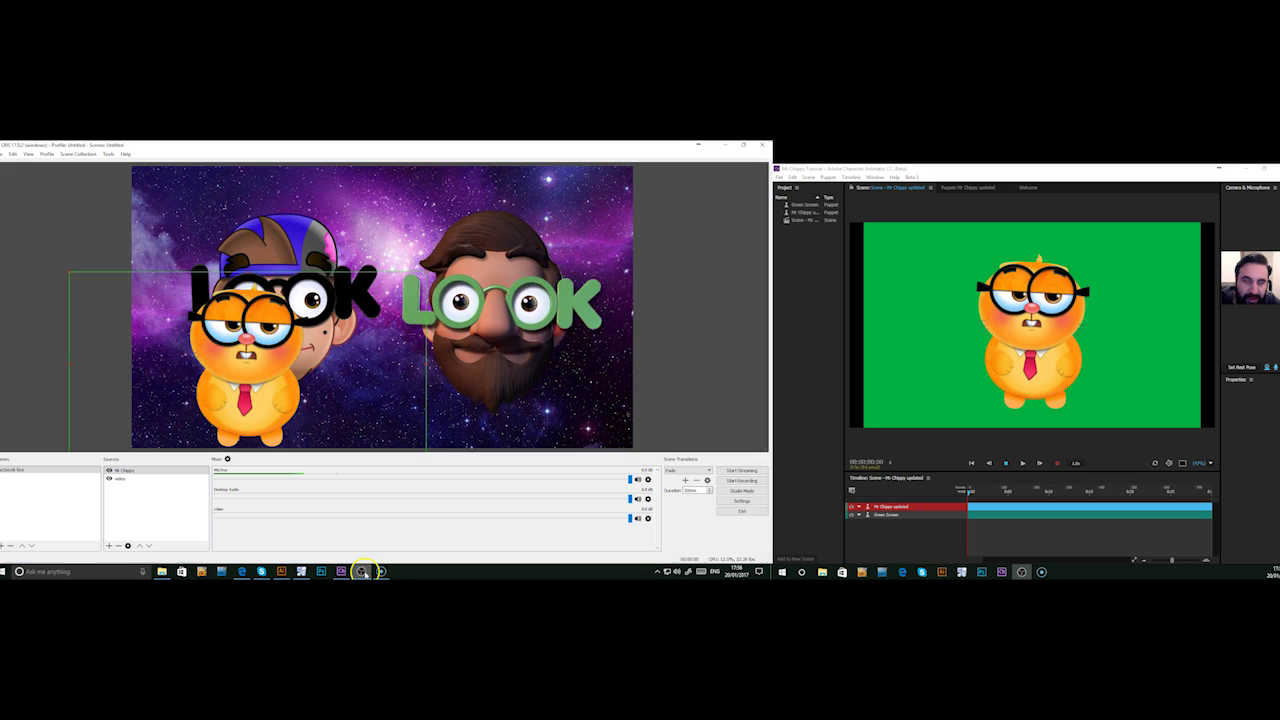
left_click(741, 470)
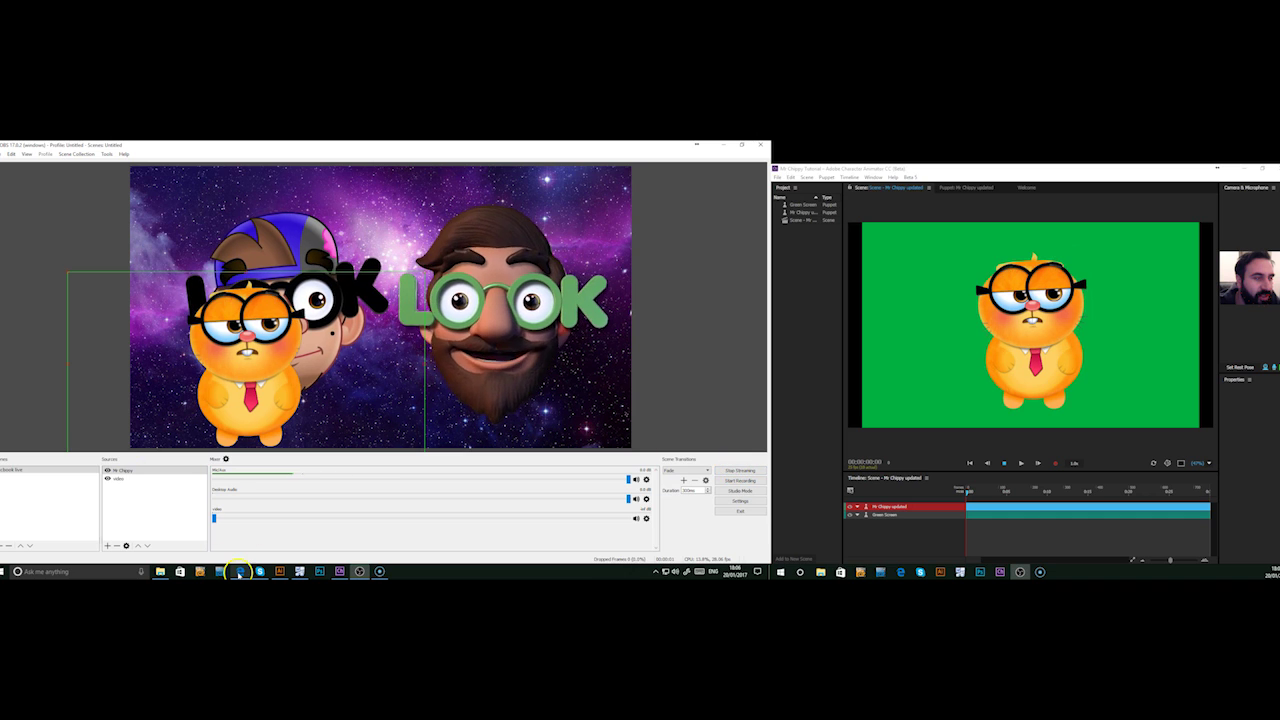
left_click(239, 572)
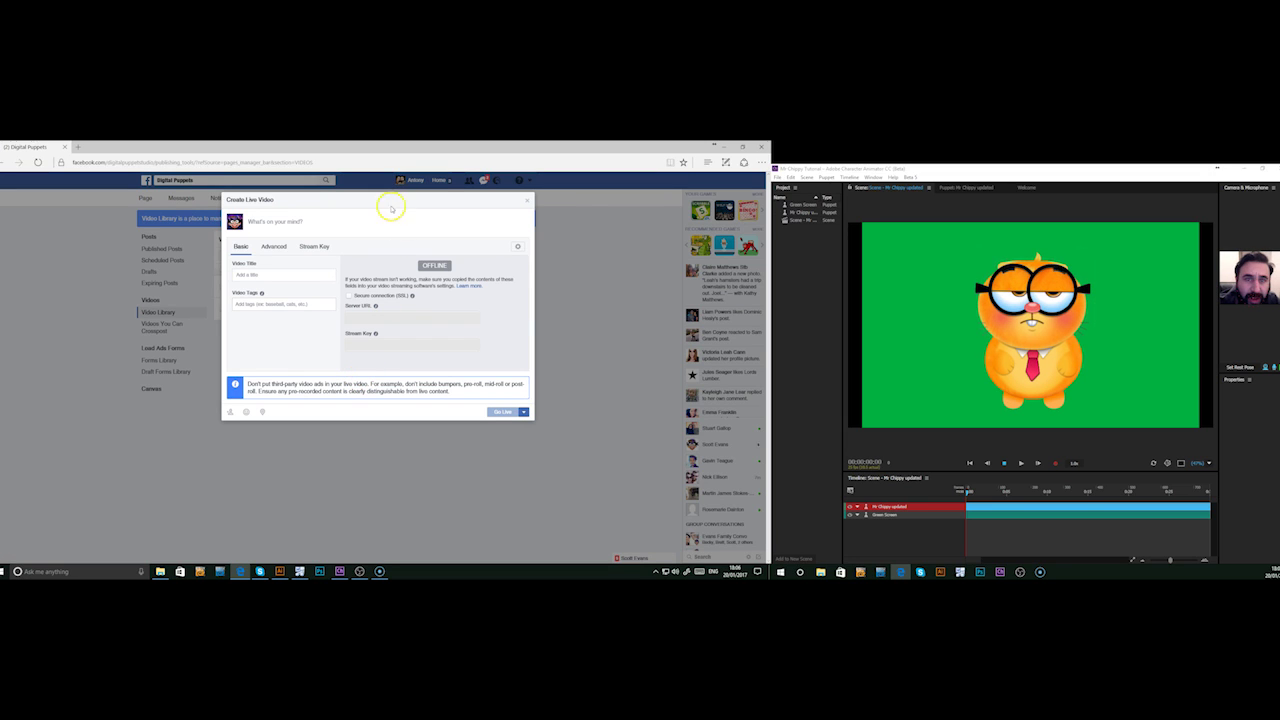
left_click_drag(391, 205, 400, 257)
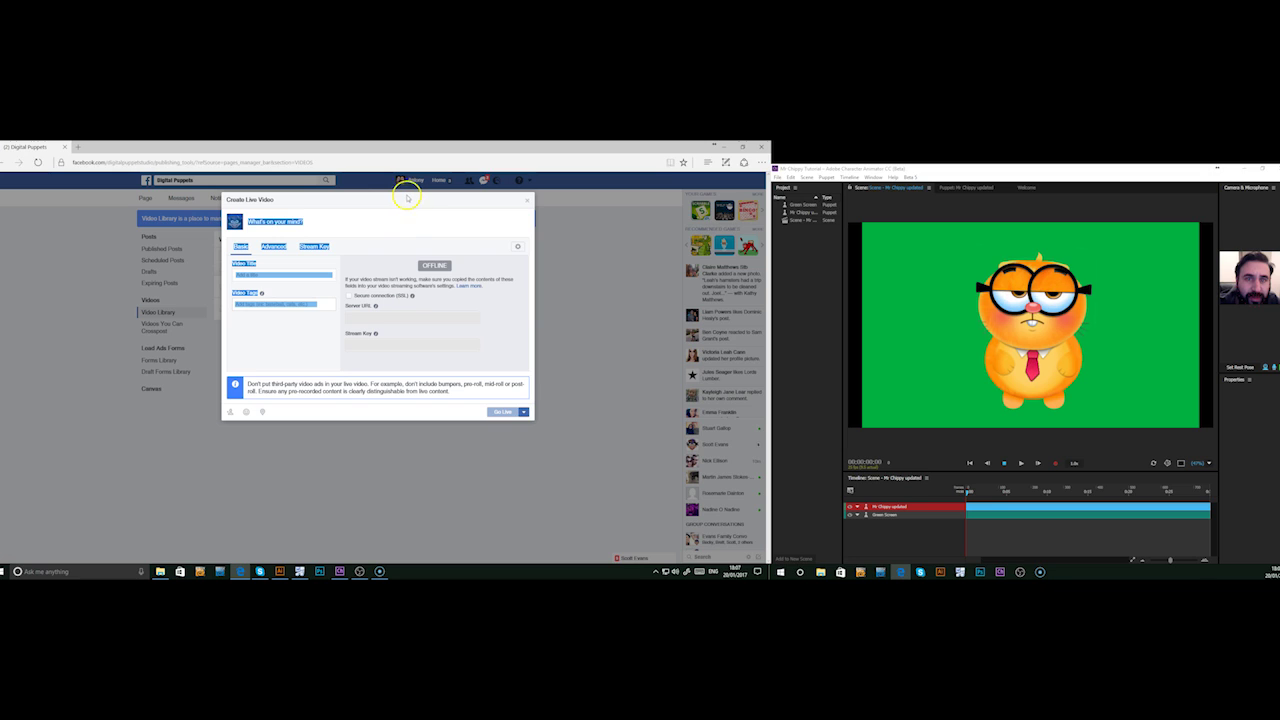
left_click(284, 200)
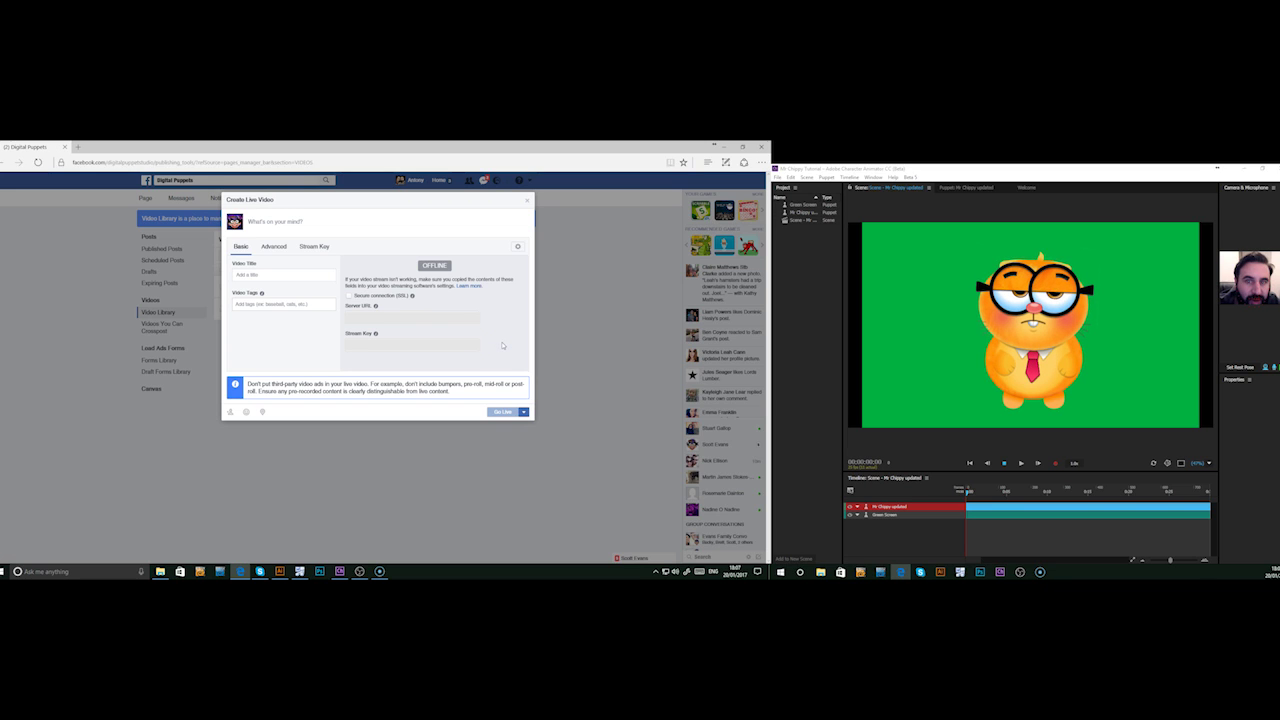
left_click(498, 324)
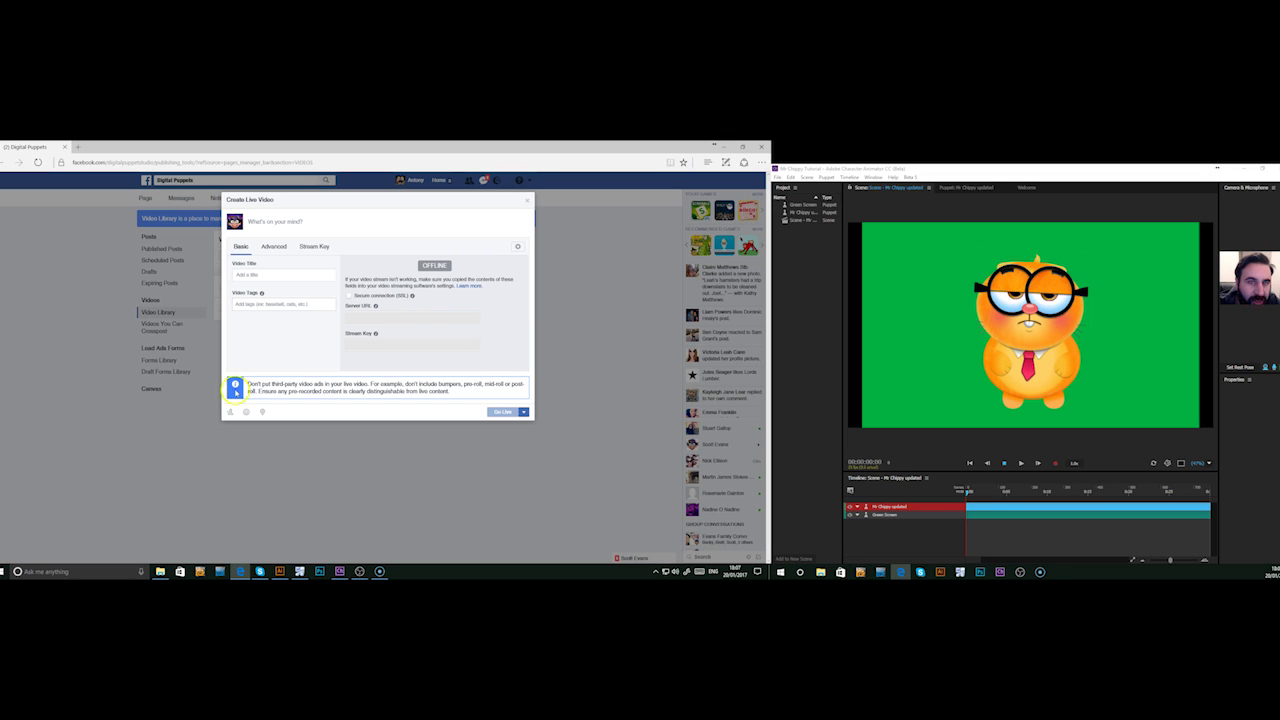
left_click(360, 571)
Step: Restart the OBS stream so Facebook's preview shows Mr Chippy over the LOOK background
left_click(739, 470)
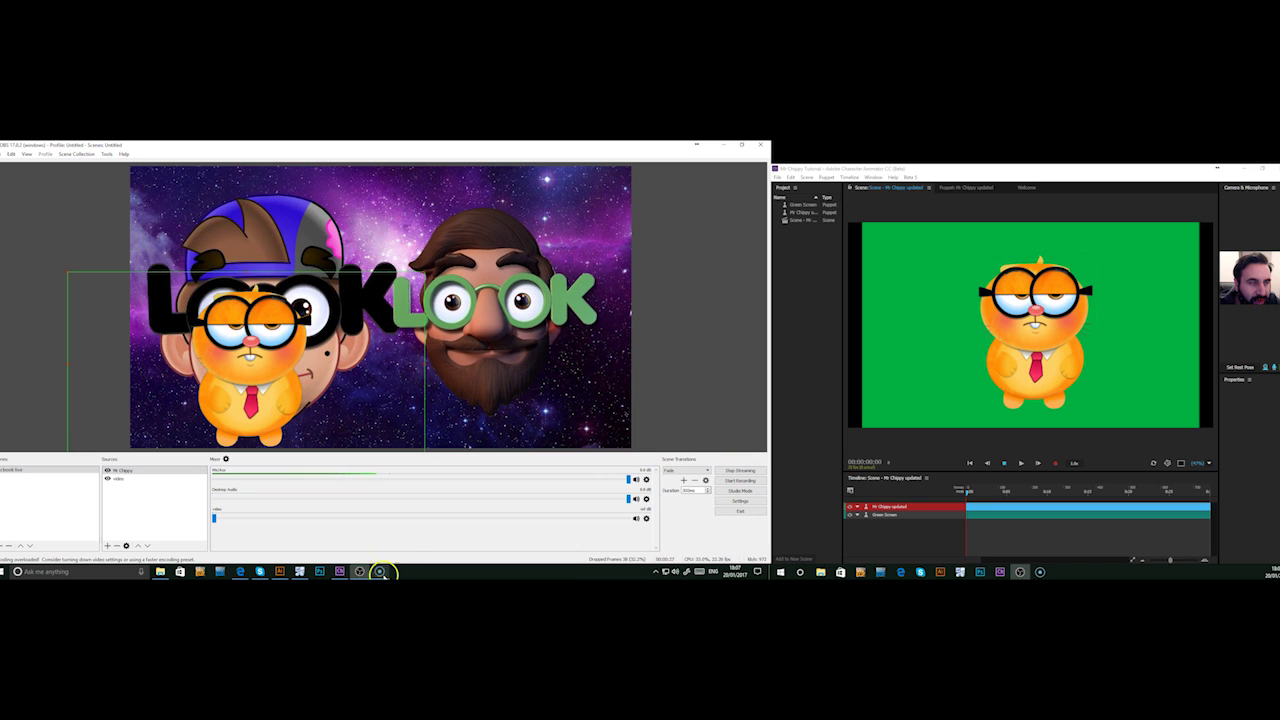
left_click(229, 571)
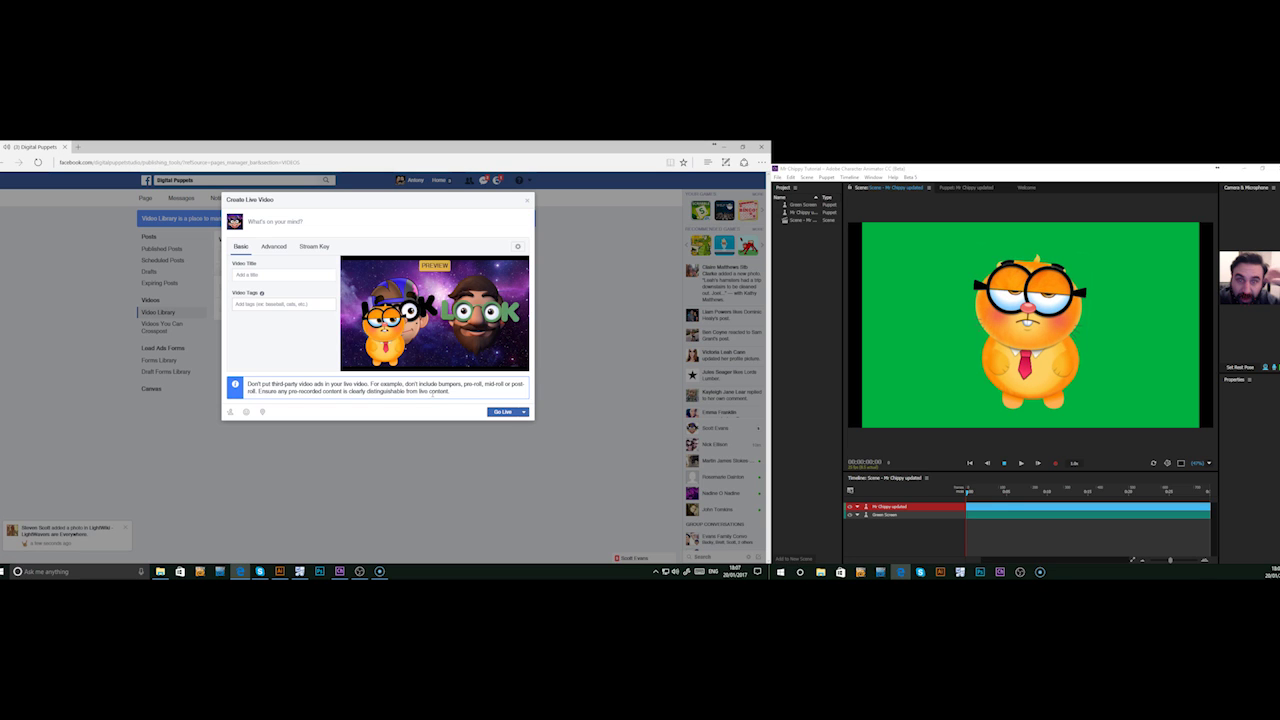
Step: Select the Video Title field, then go live with the Mr Chippy puppet stream
left_click(242, 279)
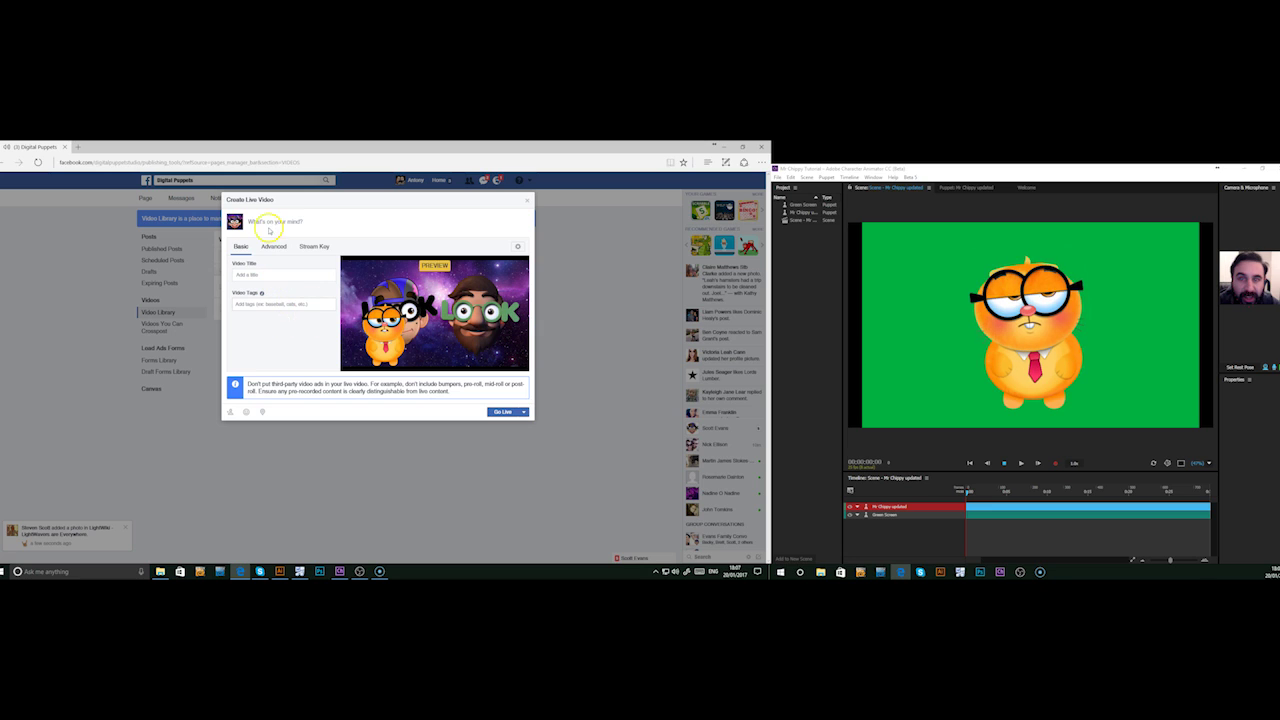
left_click(494, 417)
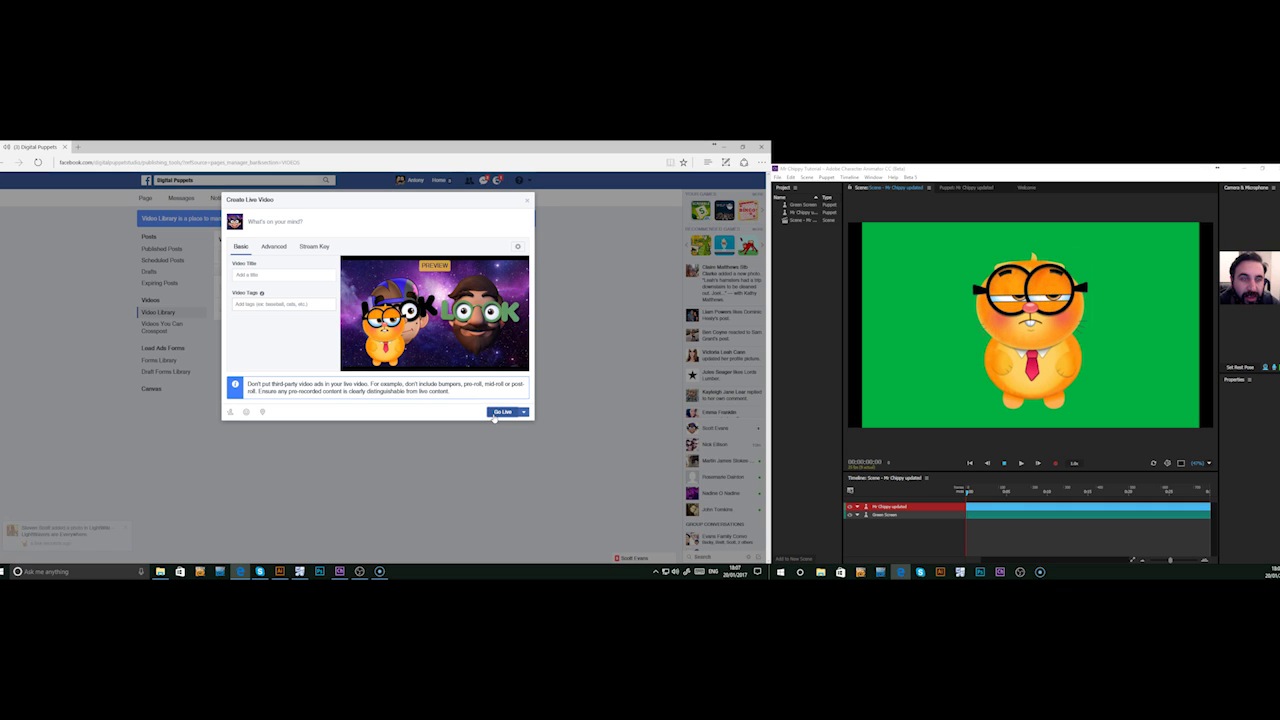
left_click(494, 415)
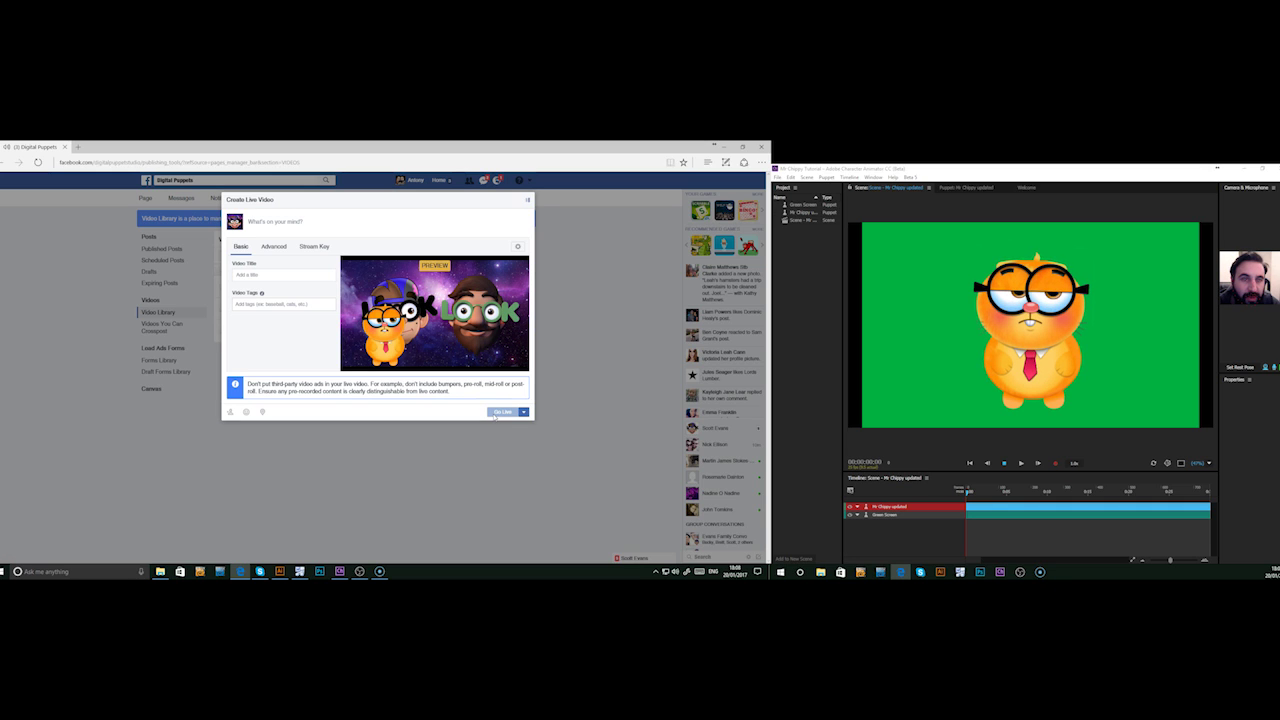